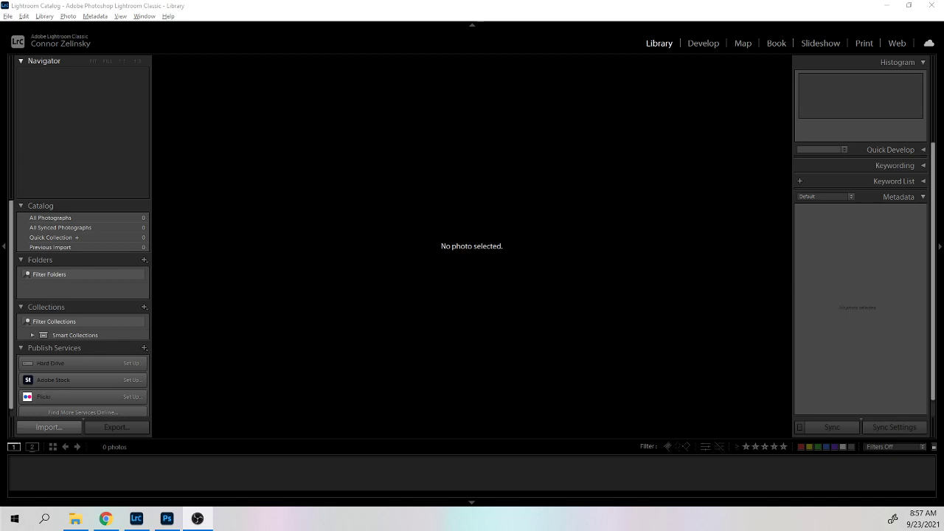
# Drag the three bracketed photos from the hdri demo folder onto Lightroom's Import window.
pyautogui.click(75, 519)
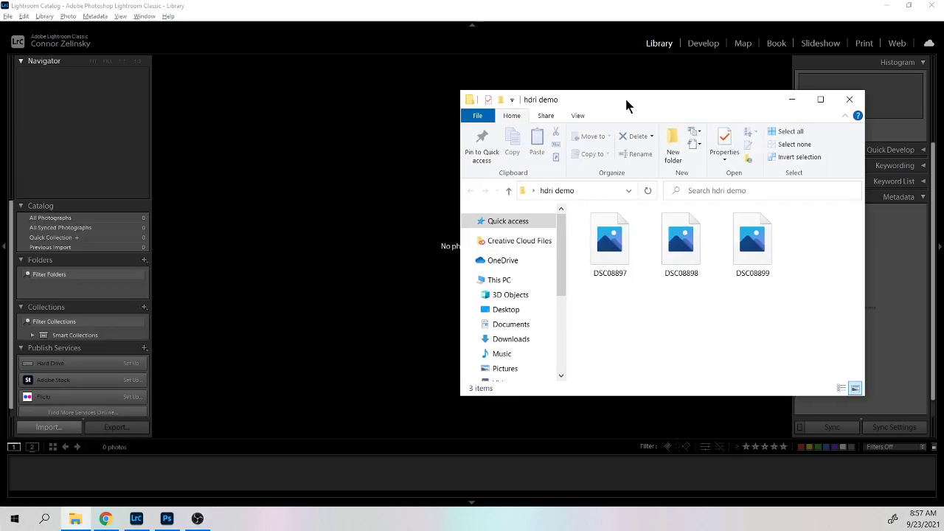
pyautogui.moveTo(627, 101); pyautogui.dragTo(647, 64)
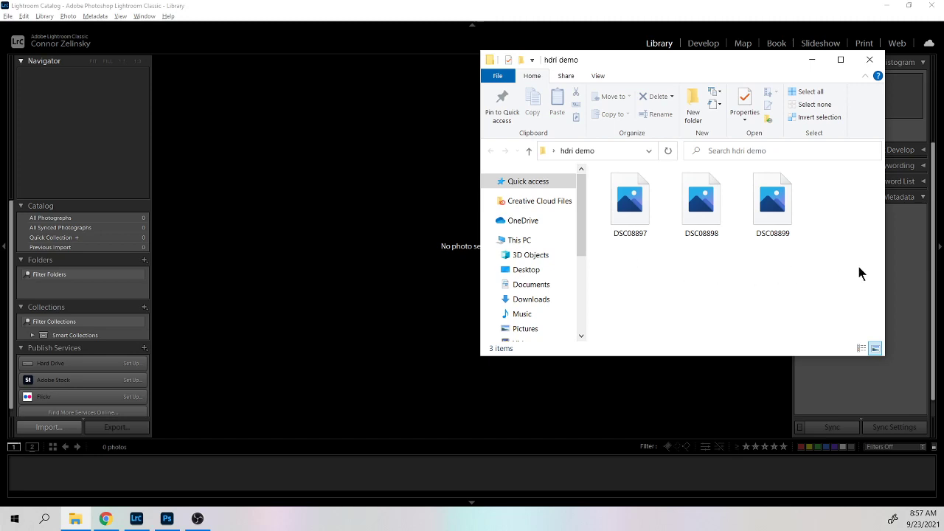
pyautogui.moveTo(664, 66); pyautogui.dragTo(701, 67)
pyautogui.moveTo(876, 171); pyautogui.dragTo(672, 239)
pyautogui.moveTo(671, 221); pyautogui.dragTo(377, 171)
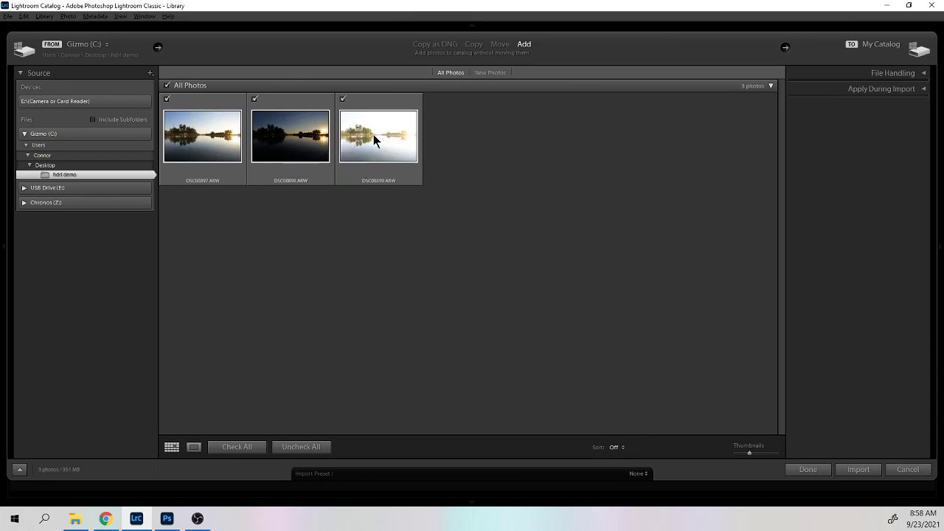
# Import the three ARW exposures and compare them in Develop, ending on DSC08897.
pyautogui.click(856, 470)
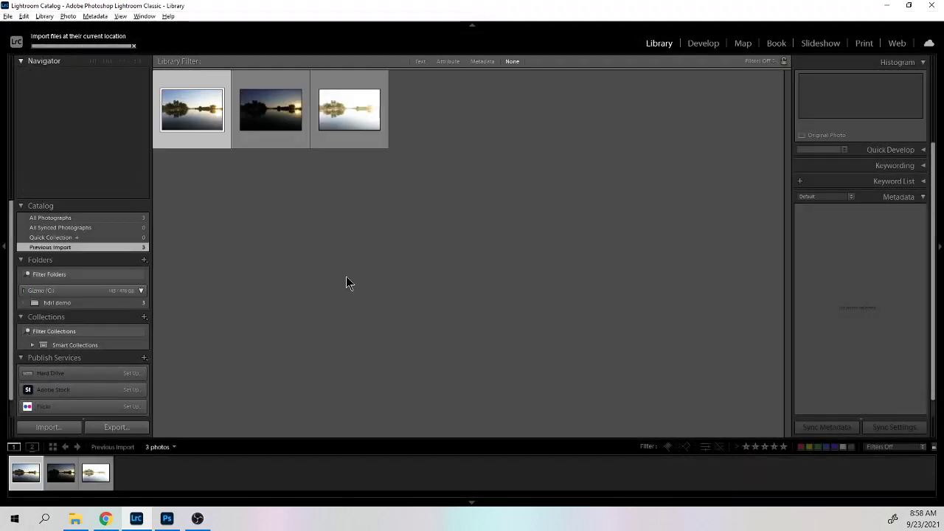
pyautogui.click(710, 43)
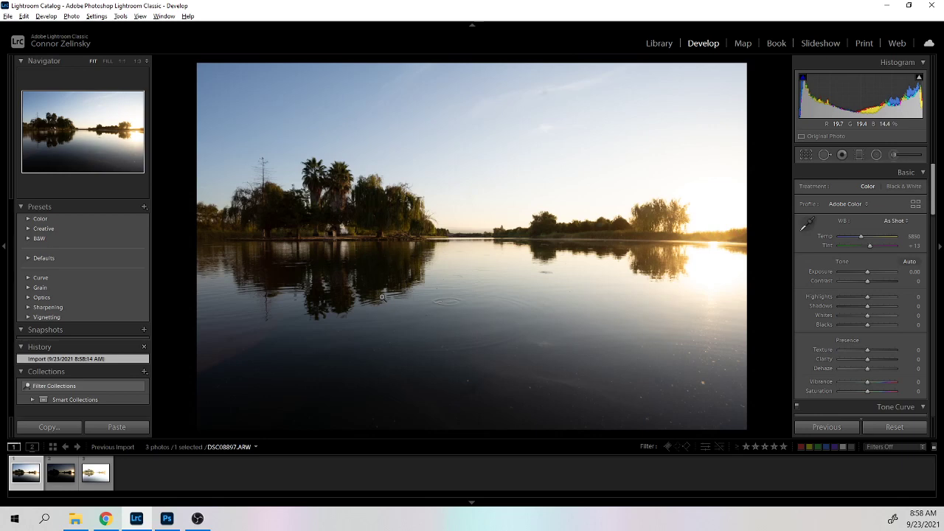
pyautogui.press('Right')
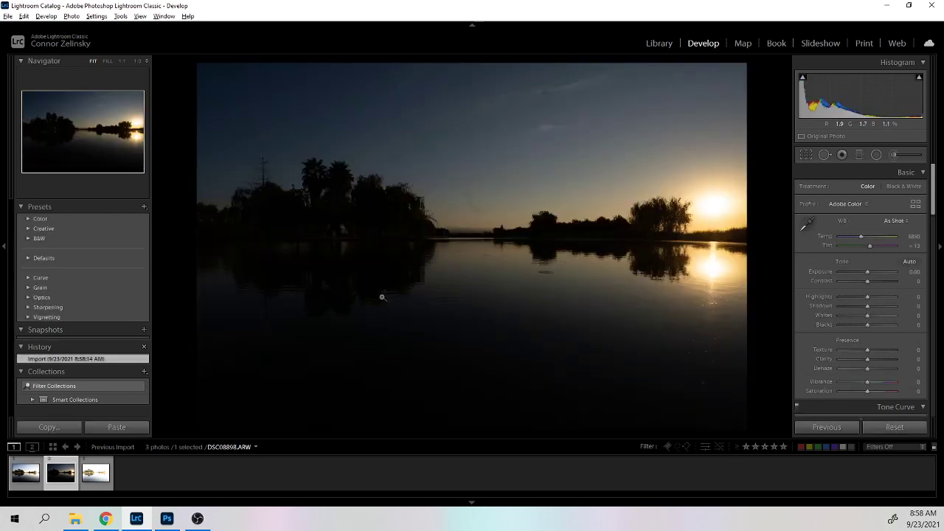
pyautogui.press('Right')
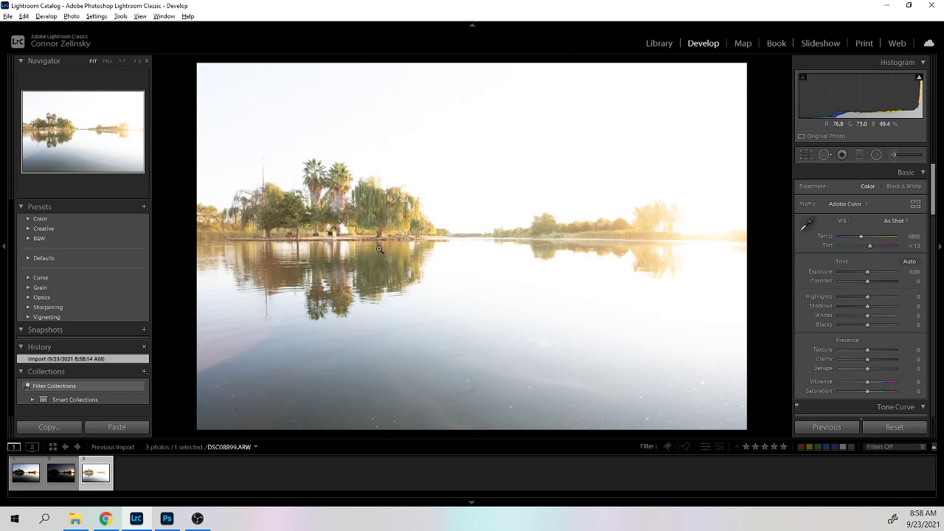
pyautogui.press('Left')
pyautogui.press('Left')
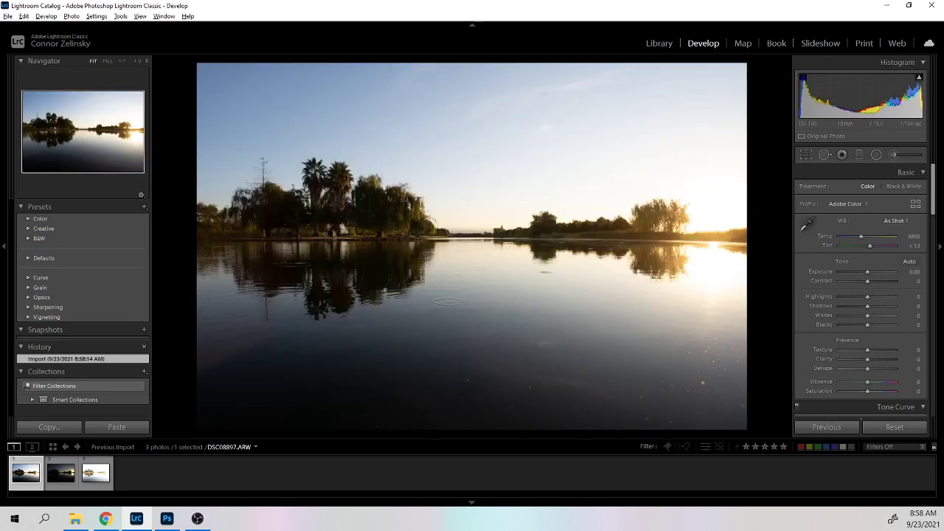
pyautogui.press('Right')
pyautogui.press('Right')
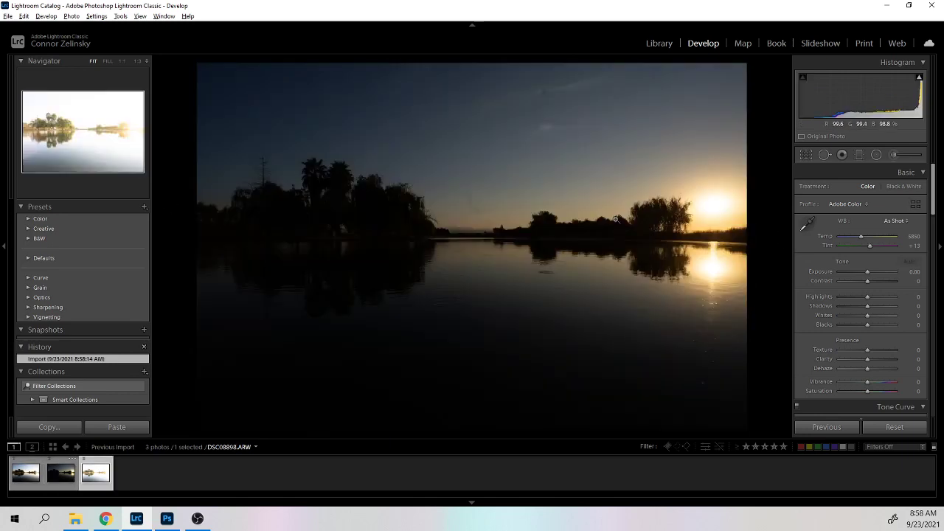
pyautogui.press('Left')
pyautogui.press('Left')
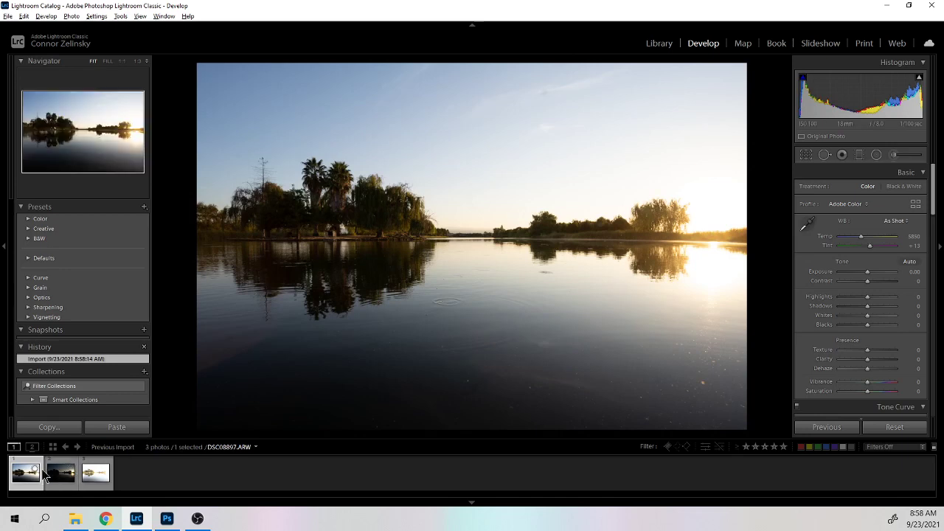
# Select all three exposures with DSC08899 active and start Photo Merge > HDR.
pyautogui.click(92, 478)
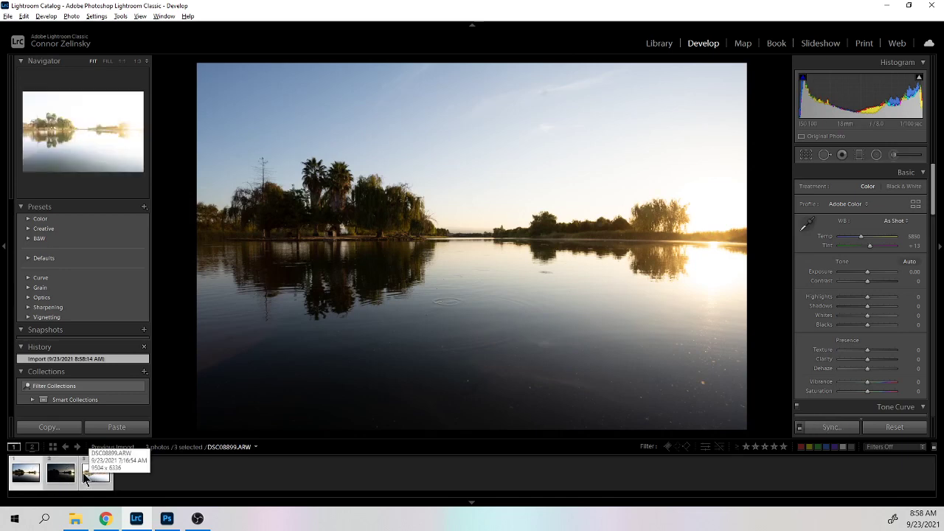
pyautogui.keyDown('shift'); pyautogui.click(23, 476); pyautogui.keyUp('shift')
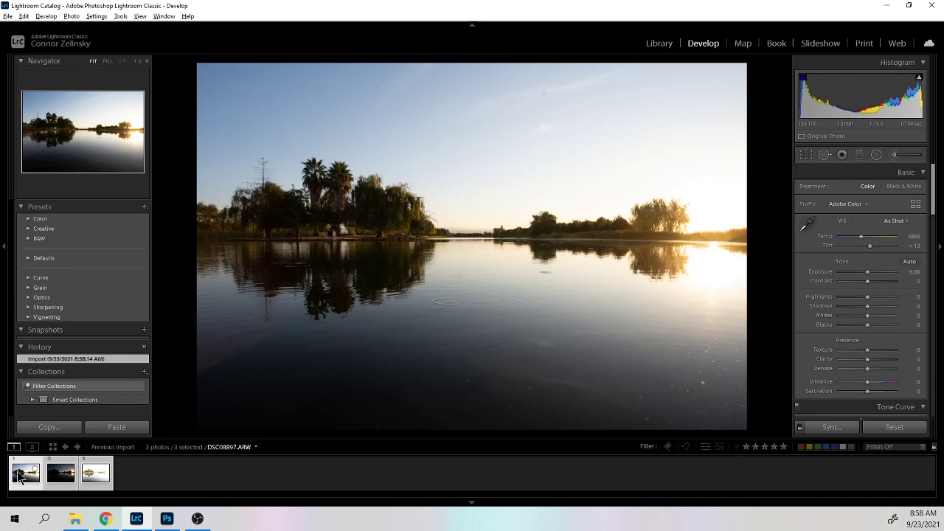
pyautogui.click(104, 475)
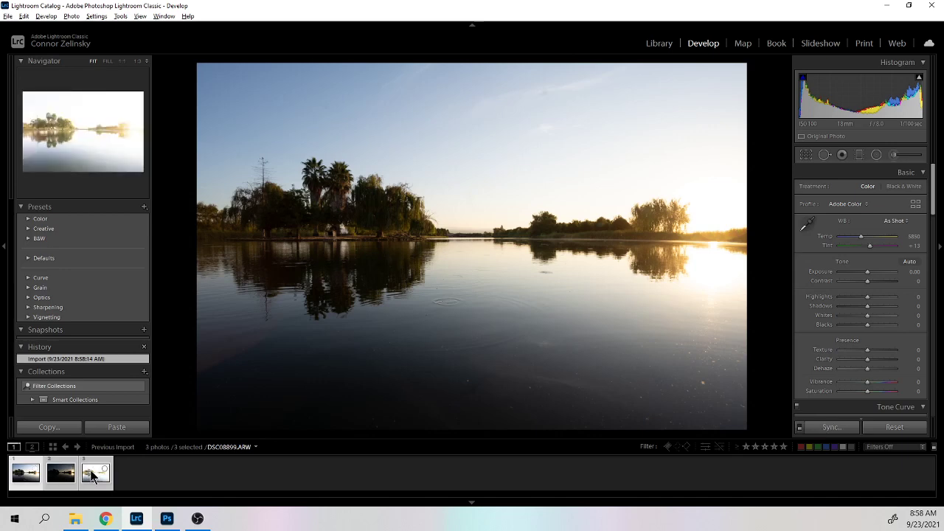
pyautogui.rightClick(59, 472)
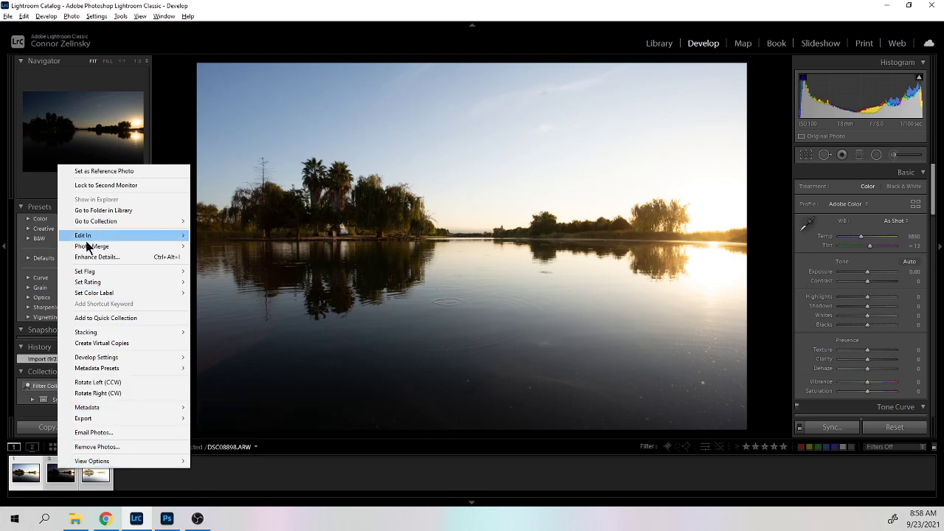
pyautogui.moveTo(90, 247)
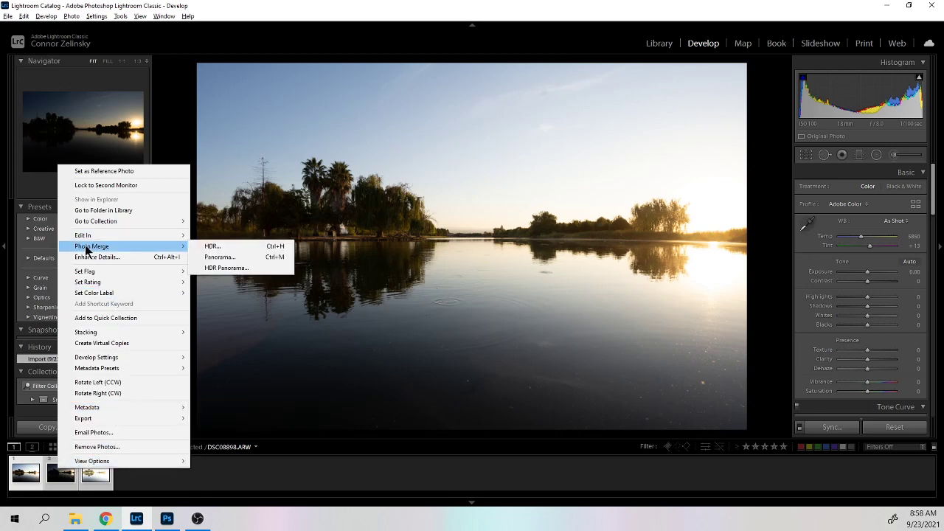
pyautogui.click(241, 247)
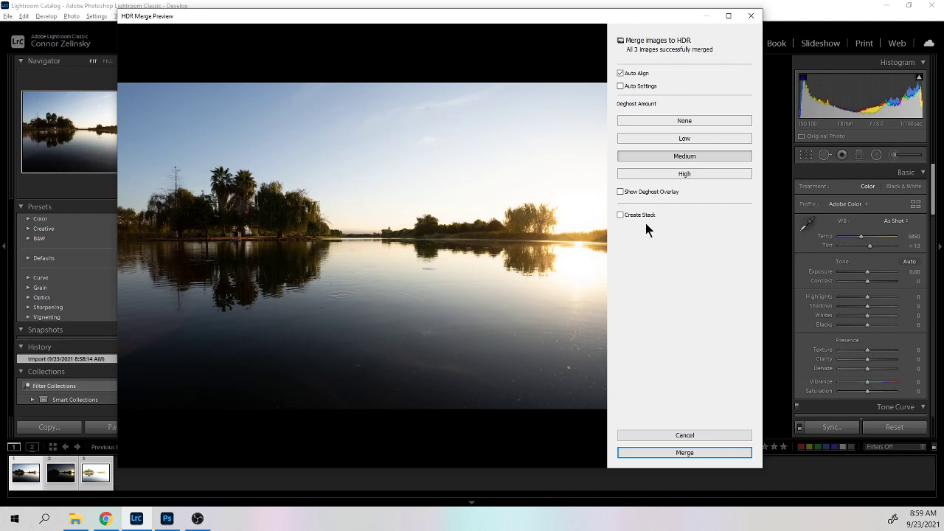
# Create the HDR merge, then select DSC08897-HDR.dng alone in the filmstrip.
pyautogui.click(687, 452)
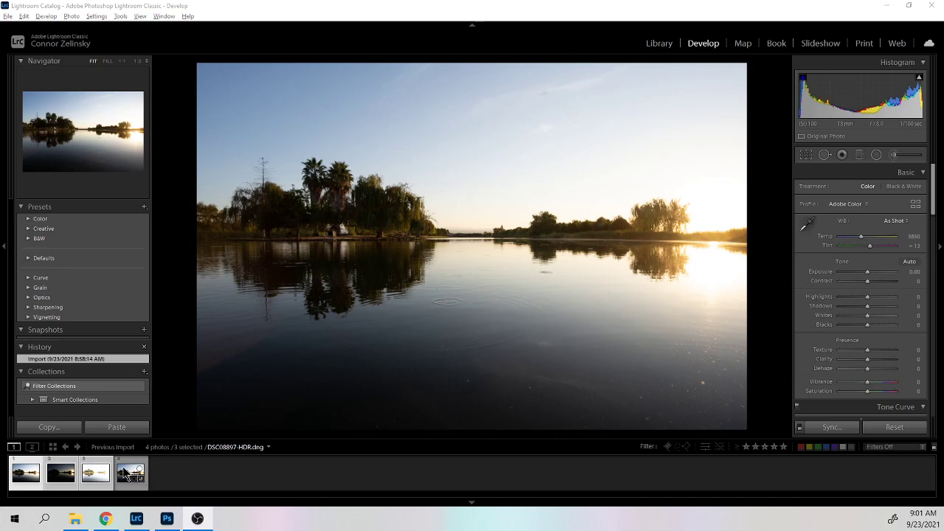
pyautogui.click(126, 473)
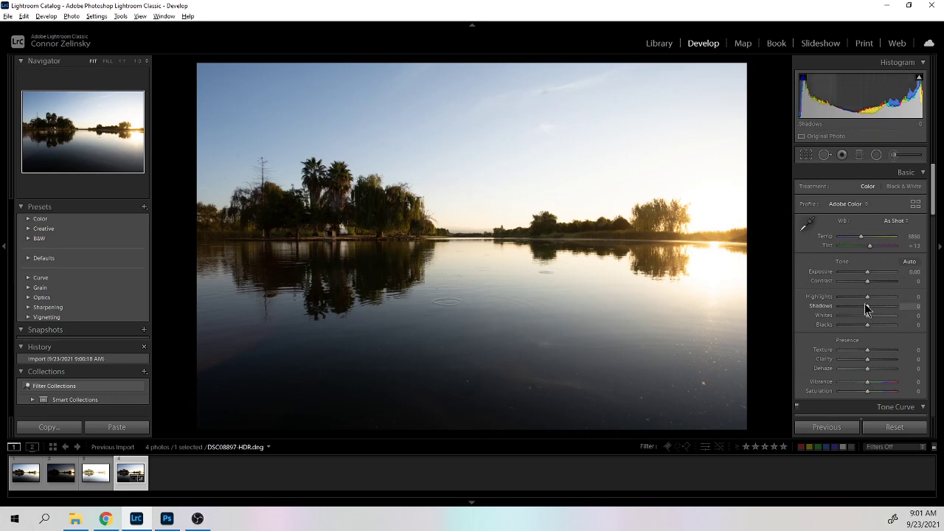
pyautogui.click(26, 478)
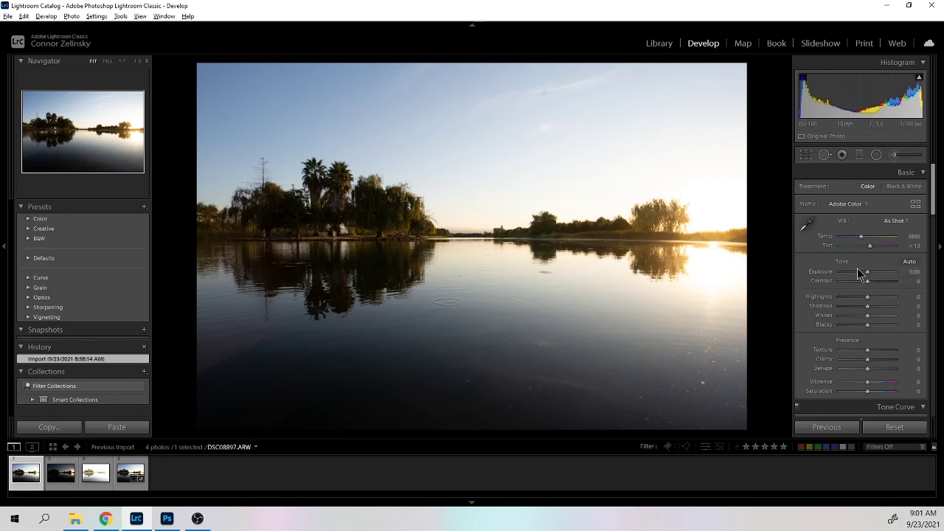
pyautogui.moveTo(867, 272)
pyautogui.mouseDown()
pyautogui.moveTo(829, 275)
pyautogui.moveTo(907, 276)
pyautogui.moveTo(836, 273)
pyautogui.moveTo(906, 280)
pyautogui.moveTo(846, 283)
pyautogui.moveTo(860, 277)
pyautogui.mouseUp()
pyautogui.click(130, 472)
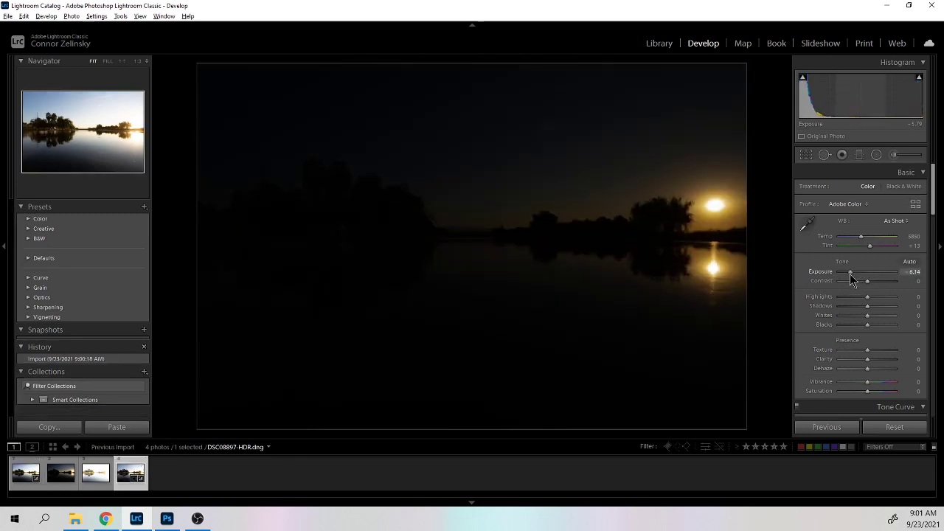
pyautogui.moveTo(849, 273)
pyautogui.mouseDown()
pyautogui.moveTo(825, 275)
pyautogui.moveTo(912, 275)
pyautogui.moveTo(849, 278)
pyautogui.moveTo(876, 280)
pyautogui.moveTo(868, 279)
pyautogui.mouseUp()
pyautogui.hotkey('ctrl', 'z')
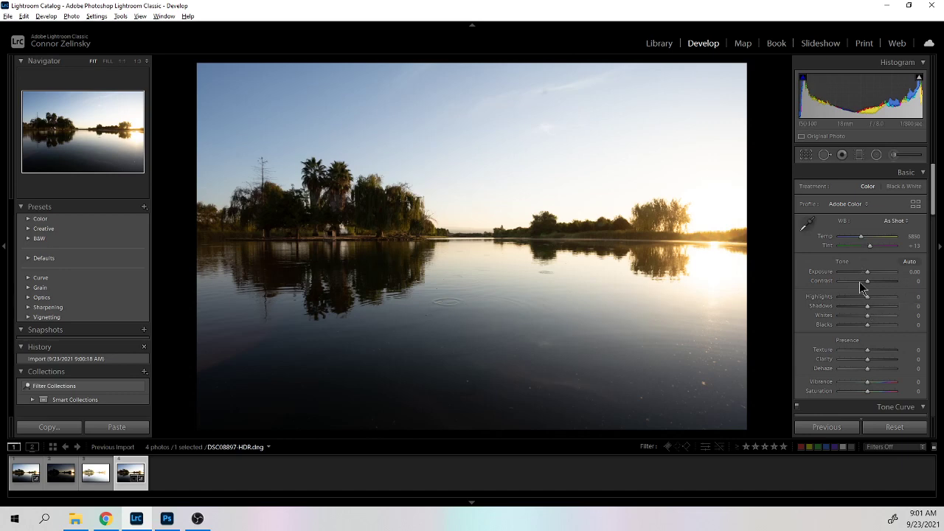
# Set Shadows +81, Highlights -100, Dehaze 0 and Vibrance +19 in the Basic panel.
pyautogui.moveTo(867, 306); pyautogui.dragTo(890, 311)
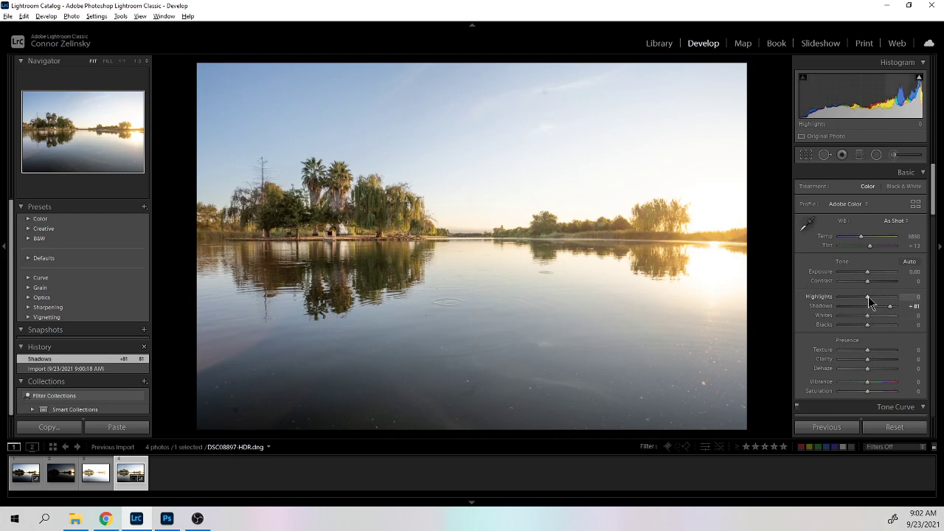
pyautogui.moveTo(868, 296); pyautogui.dragTo(868, 371)
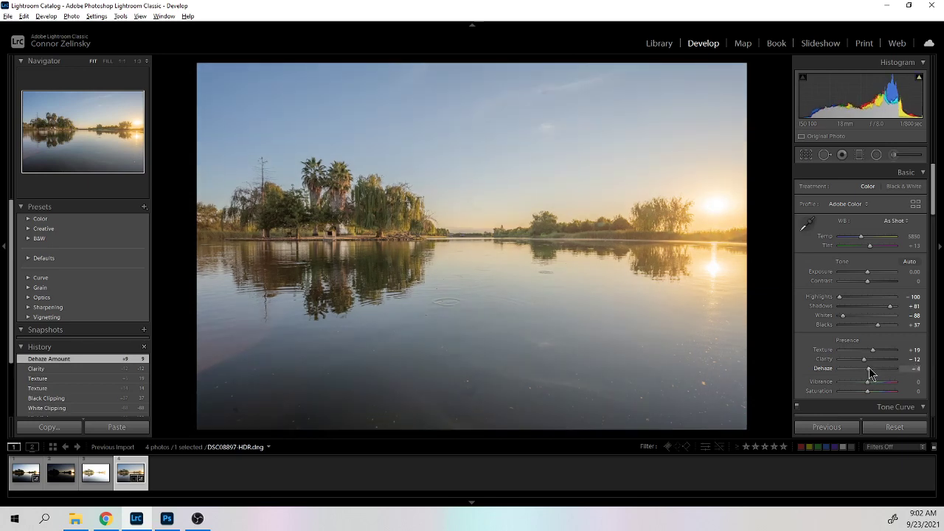
pyautogui.click(914, 368)
pyautogui.write('0')
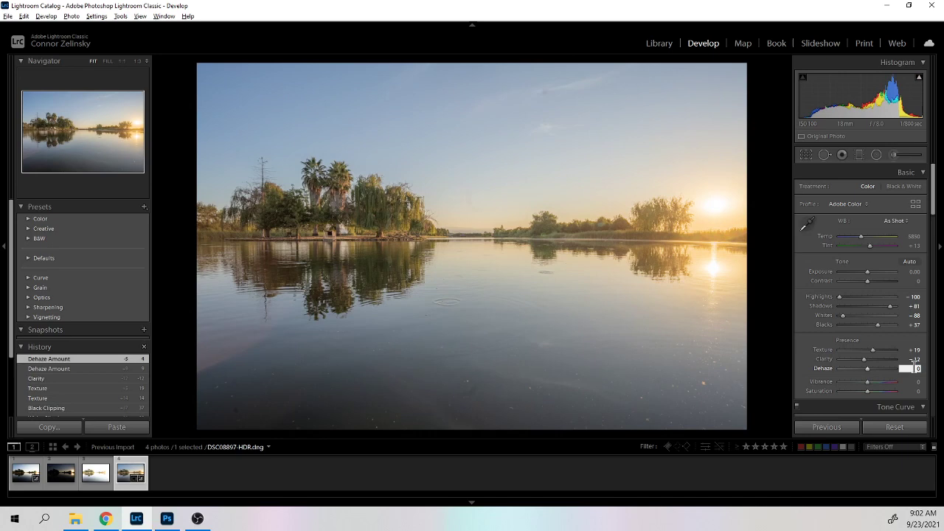
pyautogui.press('Return')
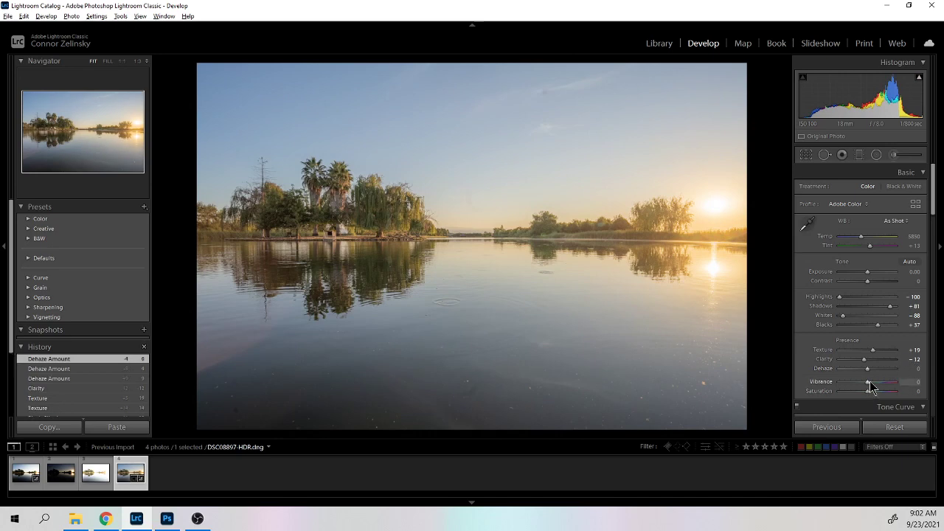
pyautogui.moveTo(870, 385)
pyautogui.mouseDown()
pyautogui.moveTo(914, 388)
pyautogui.moveTo(811, 392)
pyautogui.moveTo(926, 399)
pyautogui.moveTo(873, 399)
pyautogui.mouseUp()
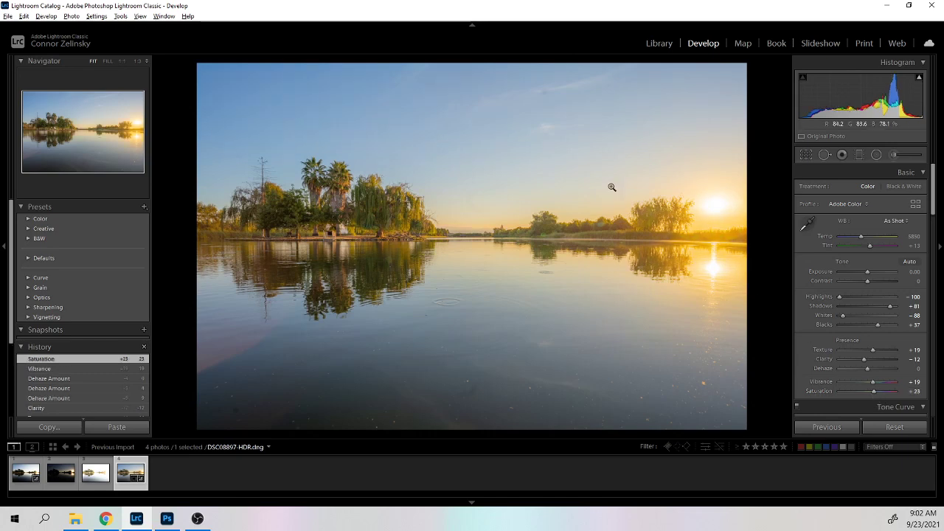
# Zoom to full size on the dark spot in the sky.
pyautogui.moveTo(562, 133); pyautogui.dragTo(590, 228)
pyautogui.moveTo(519, 211)
pyautogui.mouseDown()
pyautogui.moveTo(479, 216)
pyautogui.moveTo(700, 179)
pyautogui.moveTo(516, 219)
pyautogui.mouseUp()
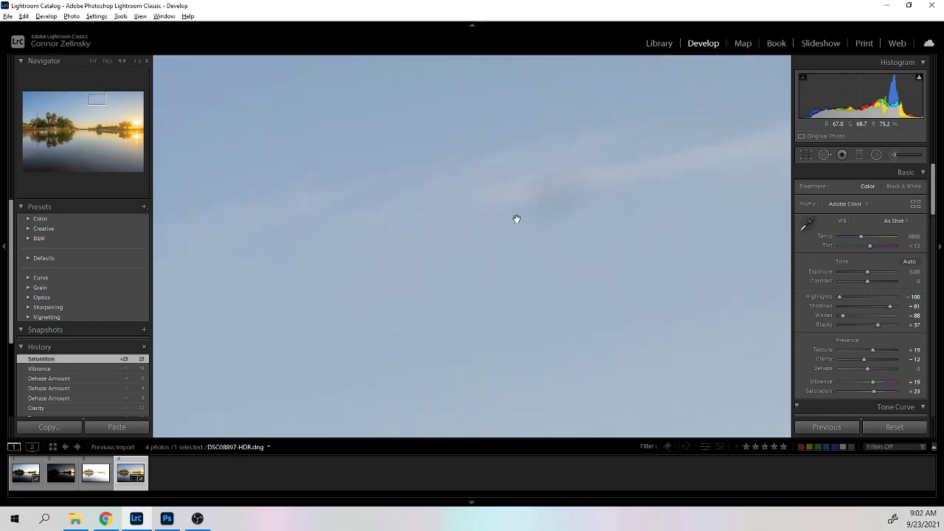
pyautogui.click(583, 181)
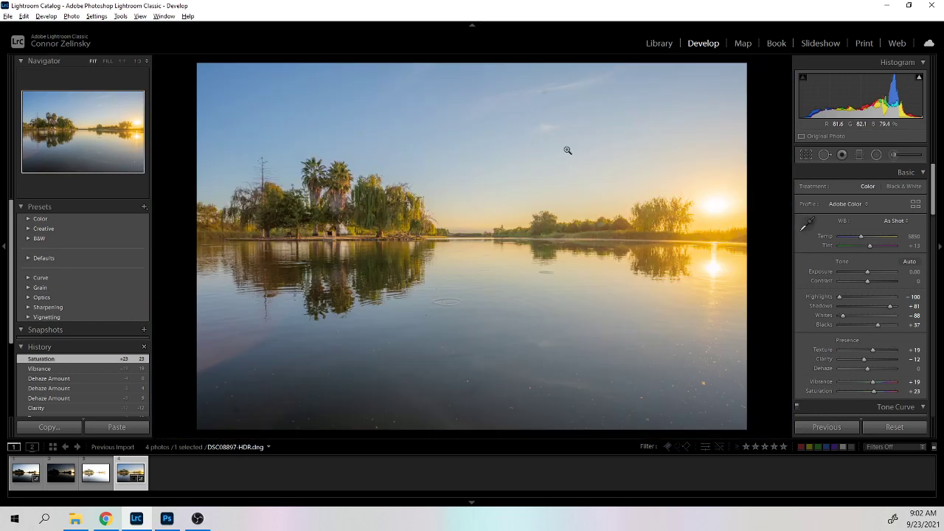
pyautogui.click(545, 90)
pyautogui.moveTo(613, 229); pyautogui.dragTo(632, 255)
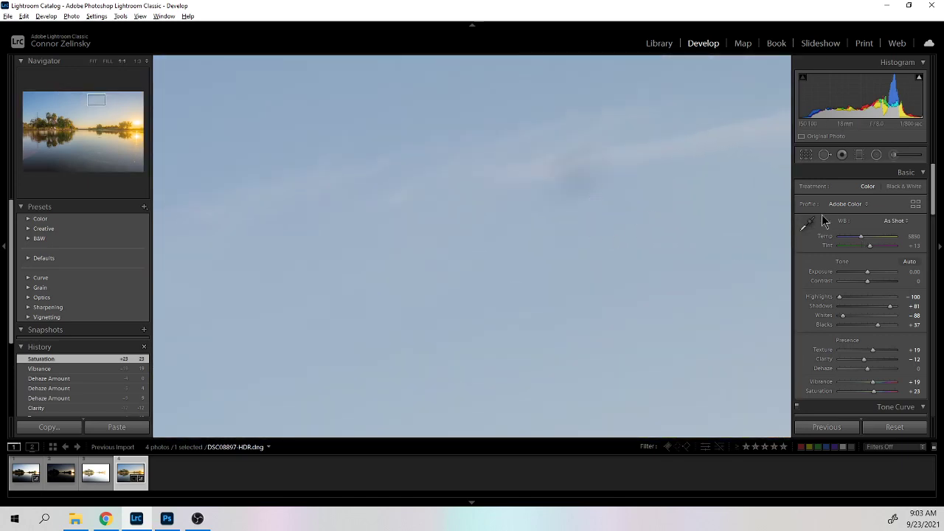
# Raise the Spot Removal brush size to 75 and heal the sky smudge.
pyautogui.click(824, 156)
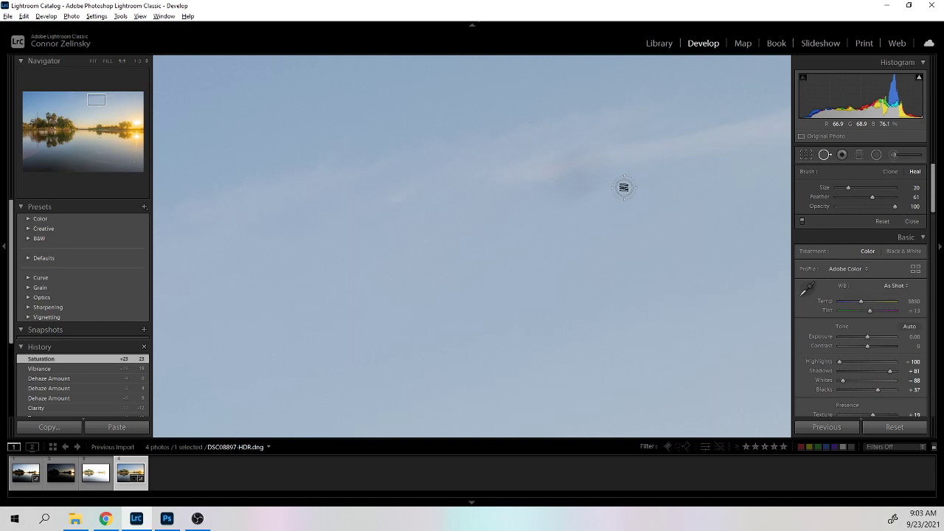
pyautogui.scroll(5, 616, 203)
pyautogui.scroll(4, 607, 200)
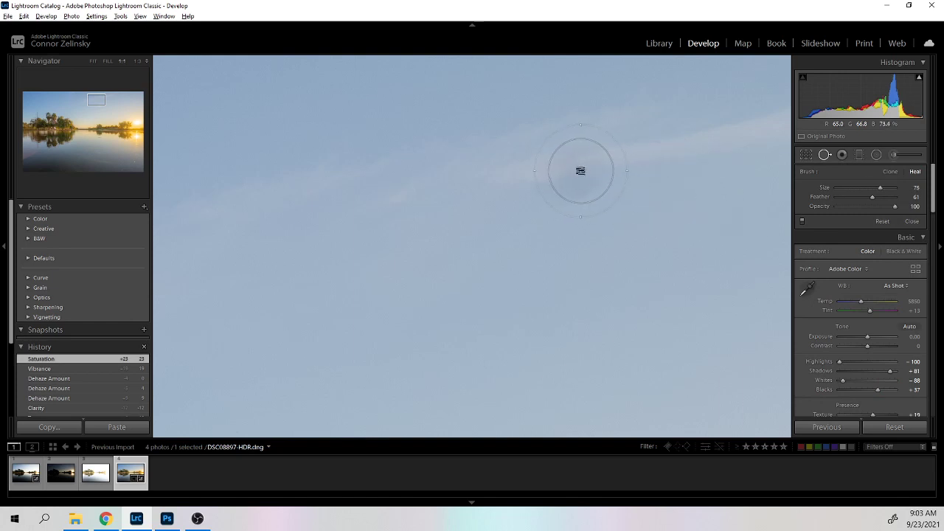
pyautogui.click(582, 169)
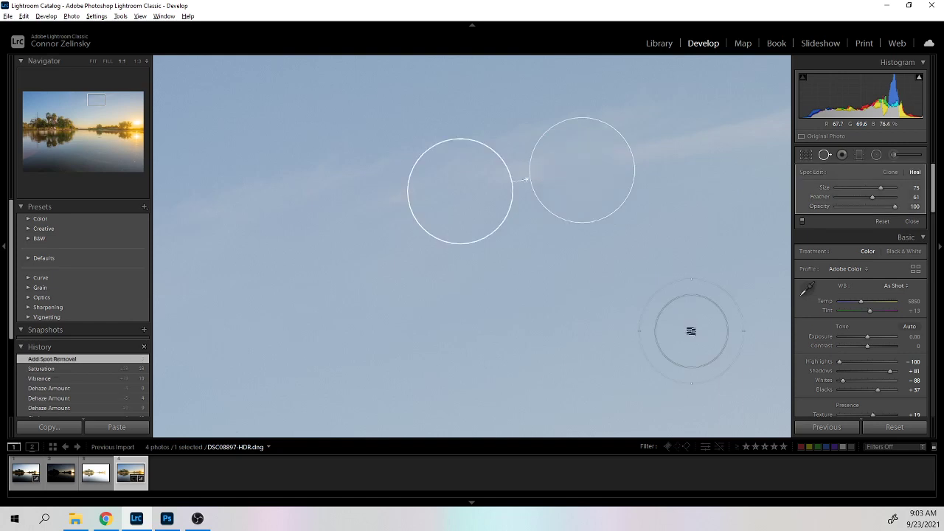
# Move the heal source to clean sky, then close the tool and fit the photo.
pyautogui.click(823, 155)
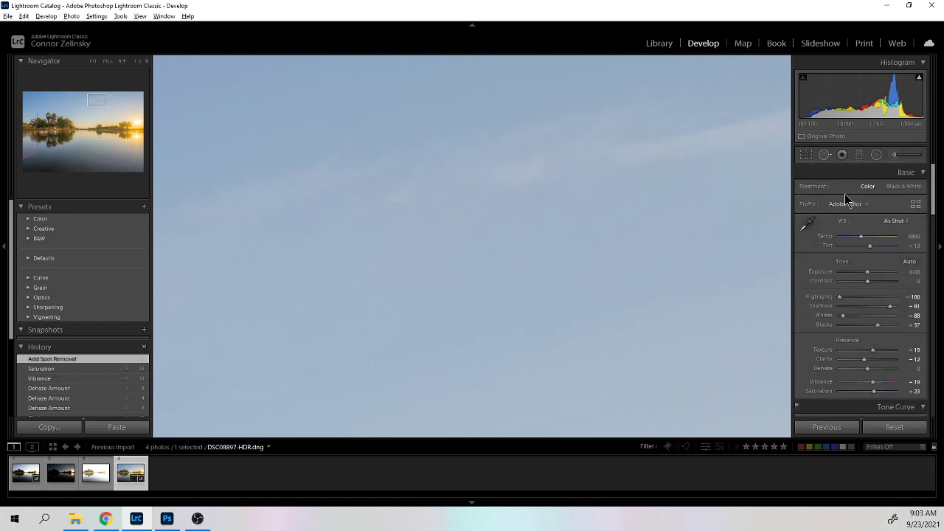
pyautogui.click(824, 155)
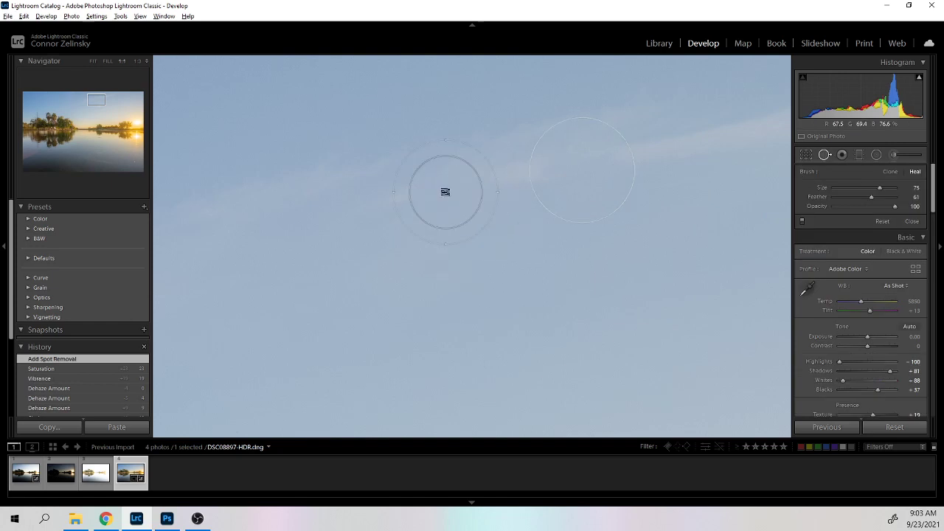
pyautogui.click(559, 169)
pyautogui.moveTo(436, 181)
pyautogui.mouseDown()
pyautogui.moveTo(434, 196)
pyautogui.moveTo(387, 206)
pyautogui.moveTo(386, 143)
pyautogui.moveTo(457, 274)
pyautogui.moveTo(514, 289)
pyautogui.moveTo(377, 193)
pyautogui.mouseUp()
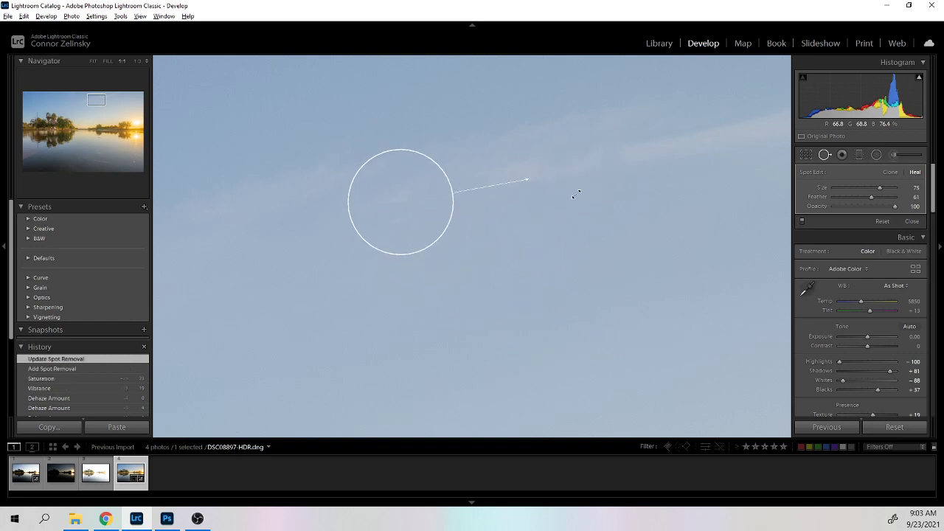
pyautogui.click(825, 155)
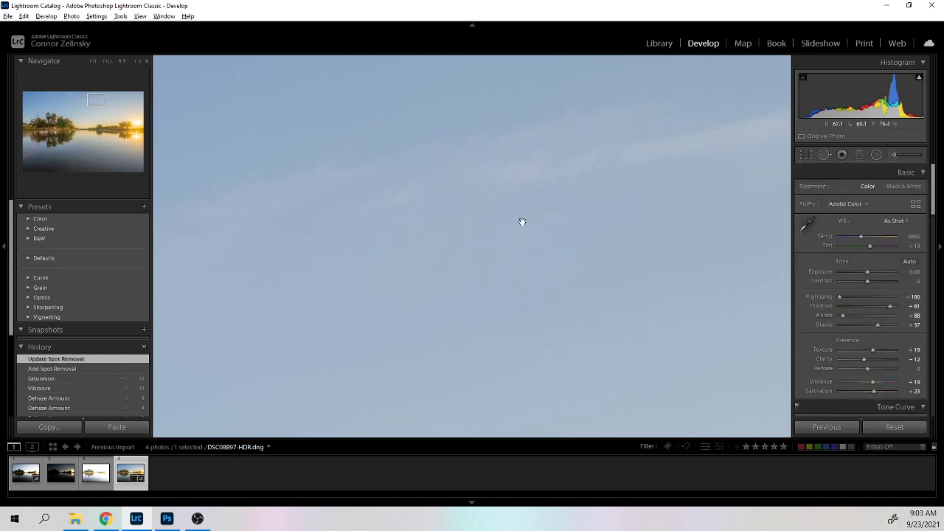
pyautogui.click(535, 261)
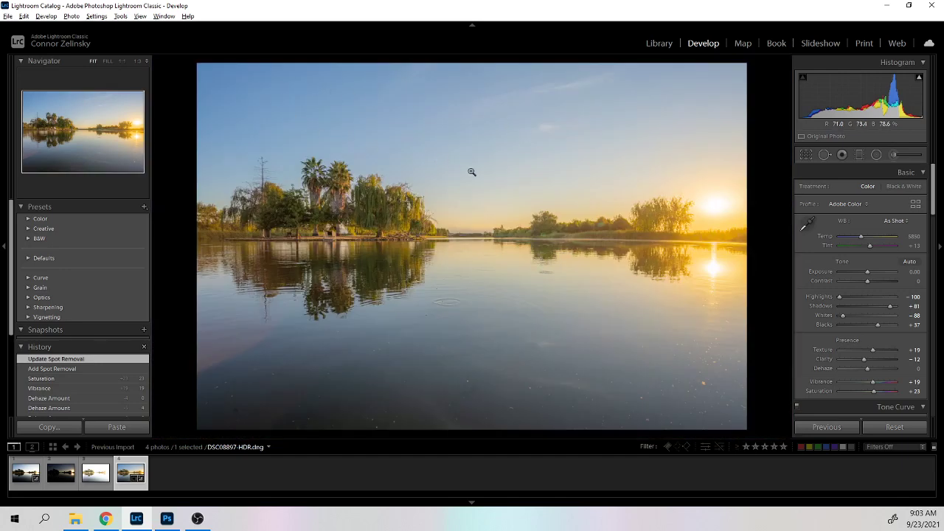
# Send DSC08897-HDR.dng to Photoshop via Edit In > Edit in Adobe Photoshop 2021.
pyautogui.click(556, 188)
pyautogui.moveTo(555, 185); pyautogui.dragTo(436, 286)
pyautogui.click(567, 236)
pyautogui.rightClick(123, 472)
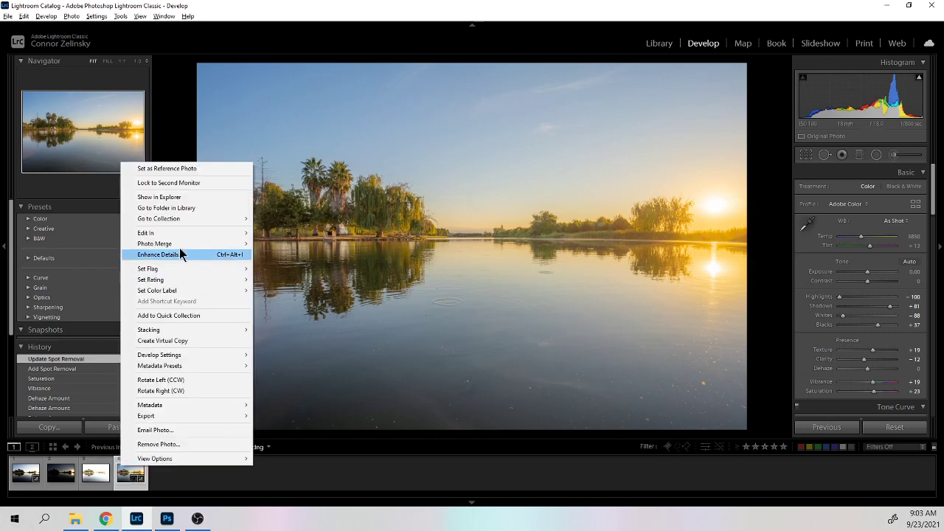
pyautogui.moveTo(166, 233)
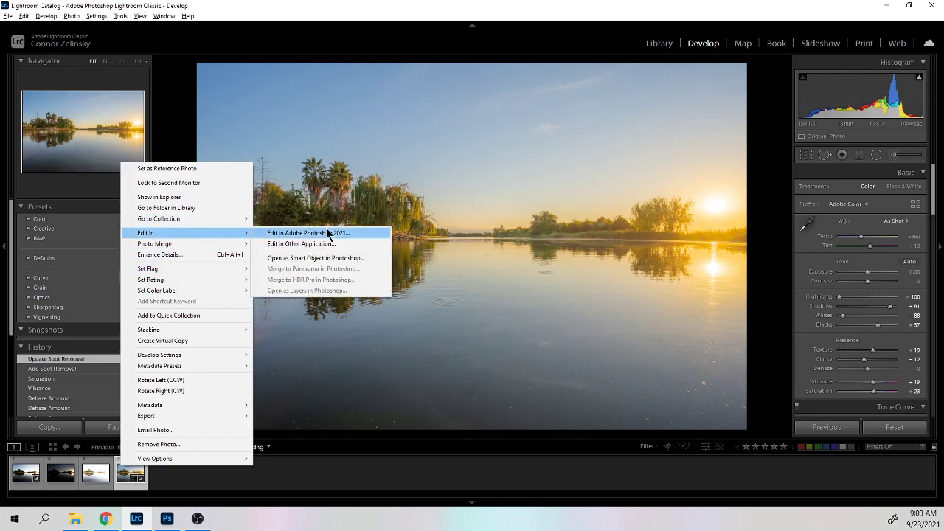
pyautogui.click(347, 232)
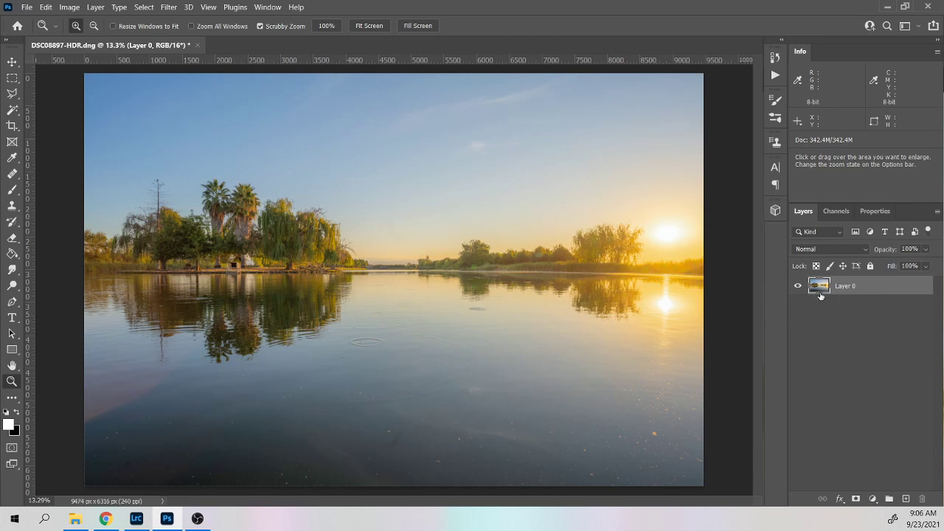
pyautogui.click(802, 213)
pyautogui.click(836, 213)
pyautogui.click(806, 213)
pyautogui.click(267, 7)
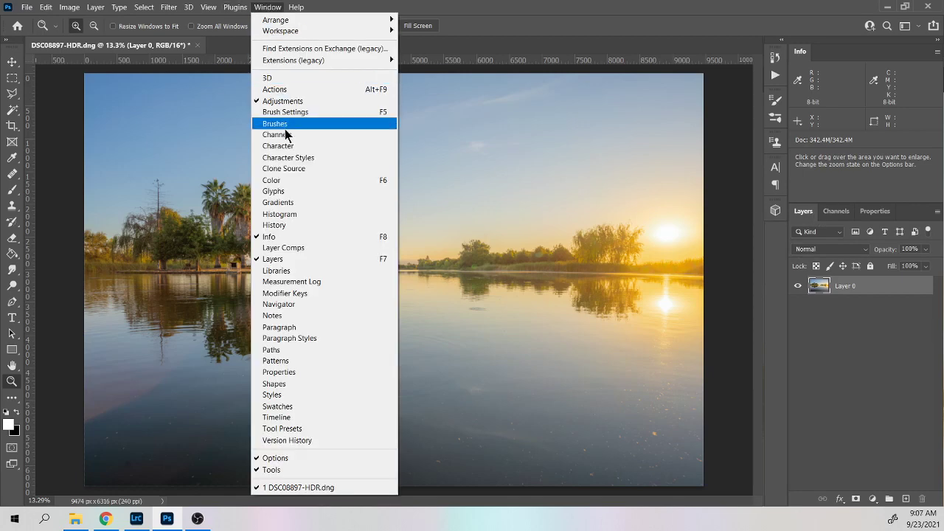
pyautogui.click(269, 9)
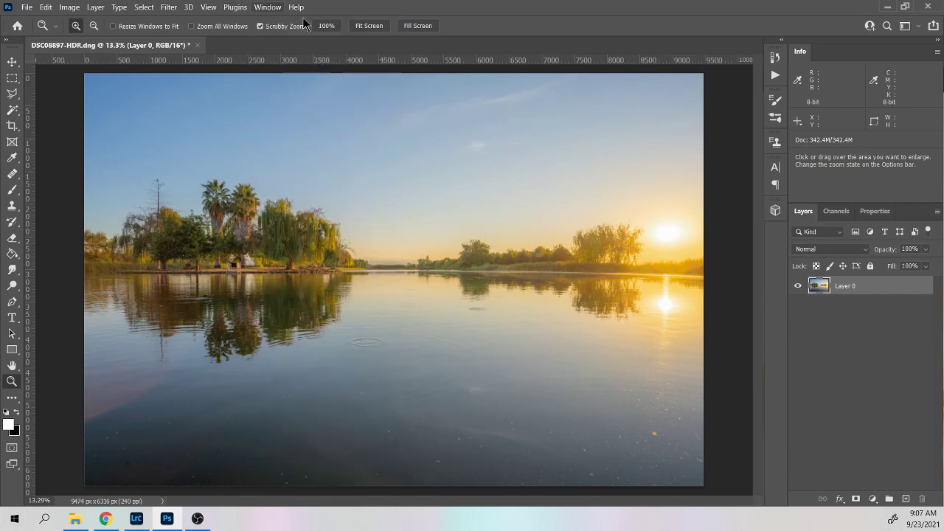
# In Channels, preview green+blue, blue alone, green alone and red alone.
pyautogui.click(845, 211)
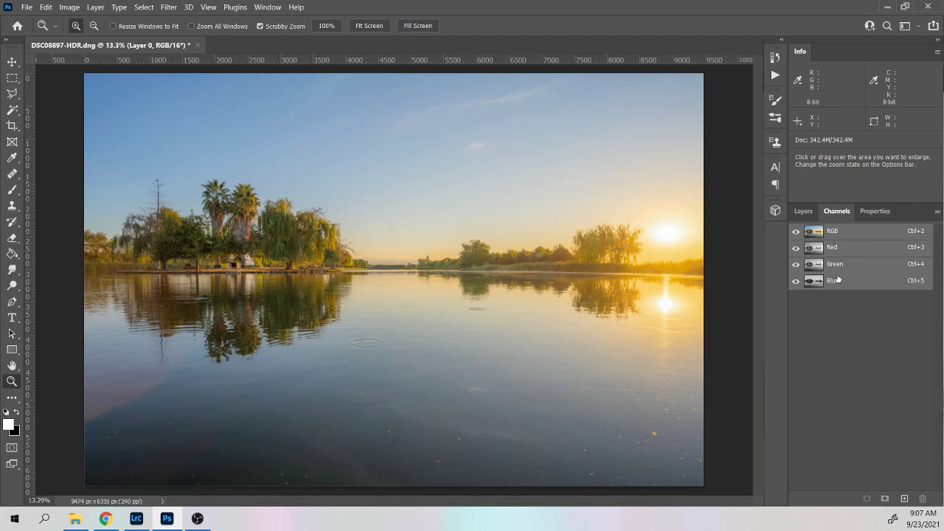
pyautogui.click(796, 249)
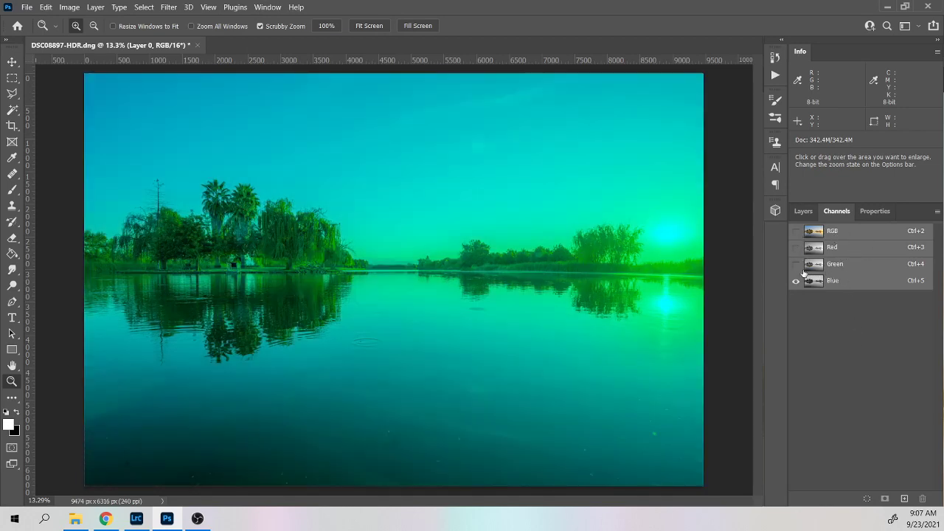
pyautogui.click(797, 264)
pyautogui.click(796, 264)
pyautogui.click(796, 281)
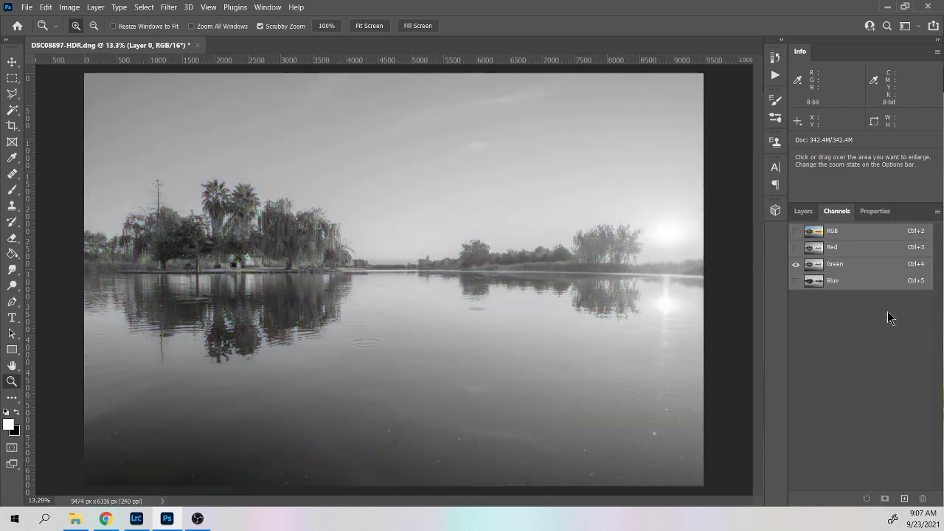
pyautogui.click(796, 248)
pyautogui.click(795, 264)
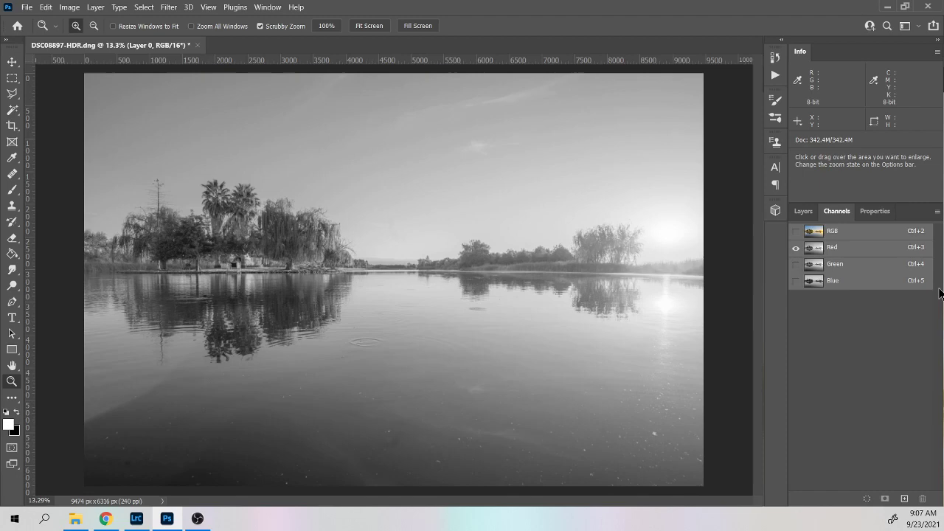
# Preview red+green, red+blue and green+blue, view Red alone, then restore RGB.
pyautogui.click(796, 264)
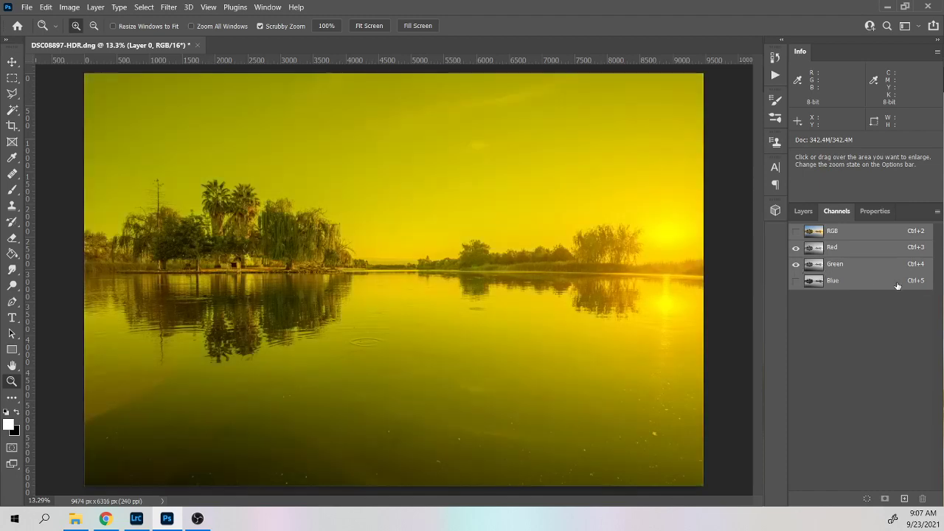
pyautogui.click(796, 264)
pyautogui.click(796, 281)
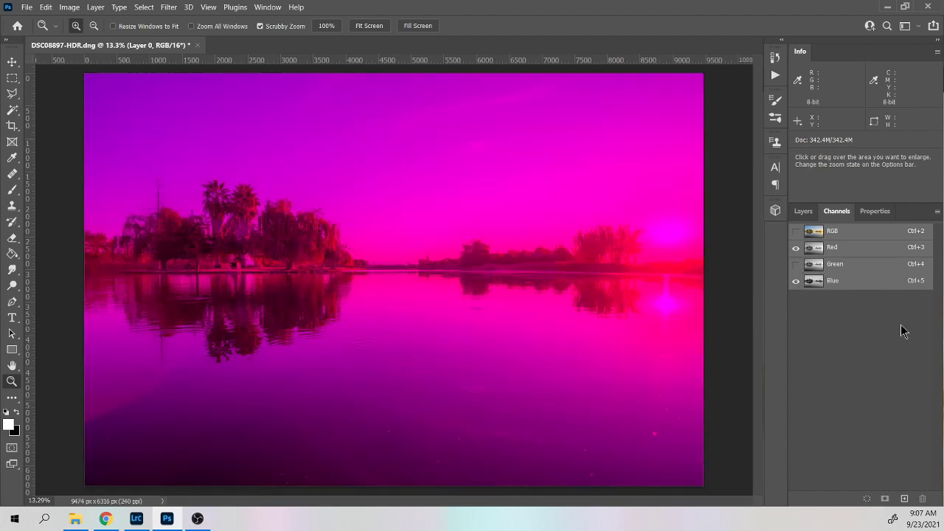
pyautogui.click(796, 266)
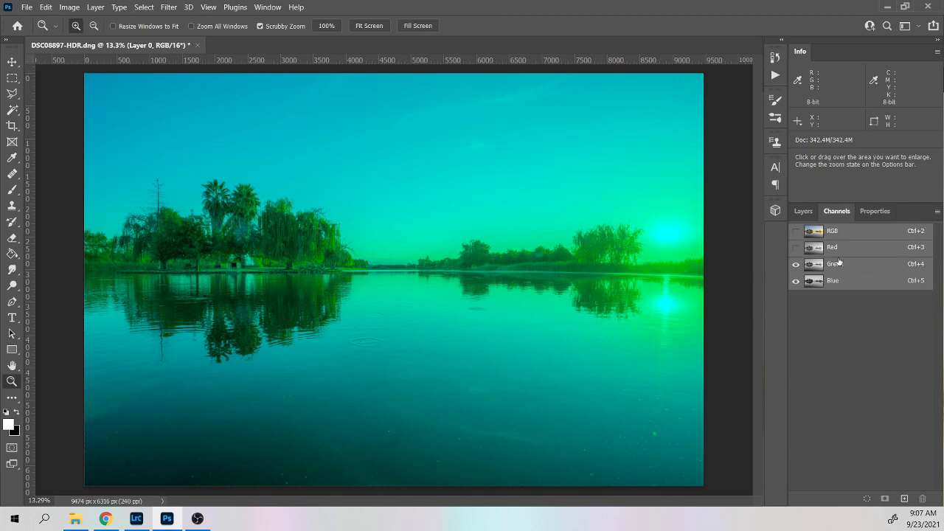
pyautogui.click(796, 231)
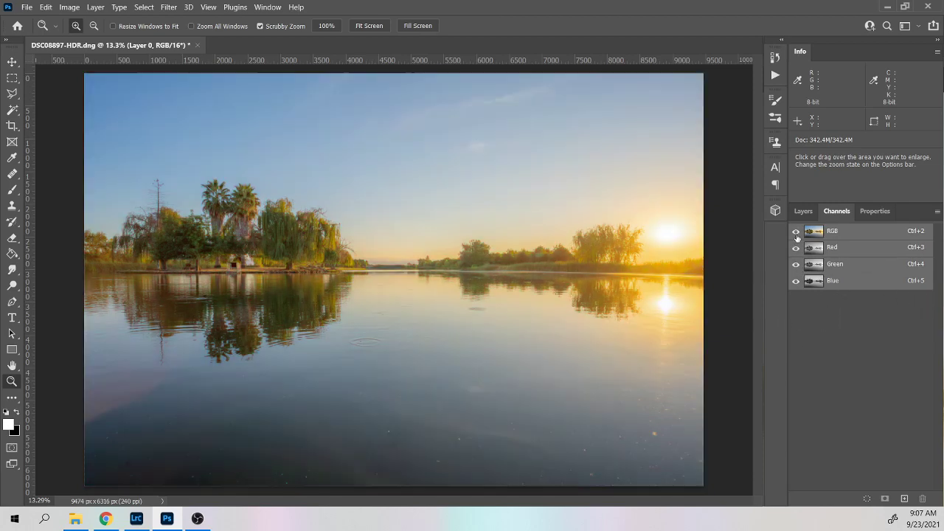
pyautogui.click(838, 249)
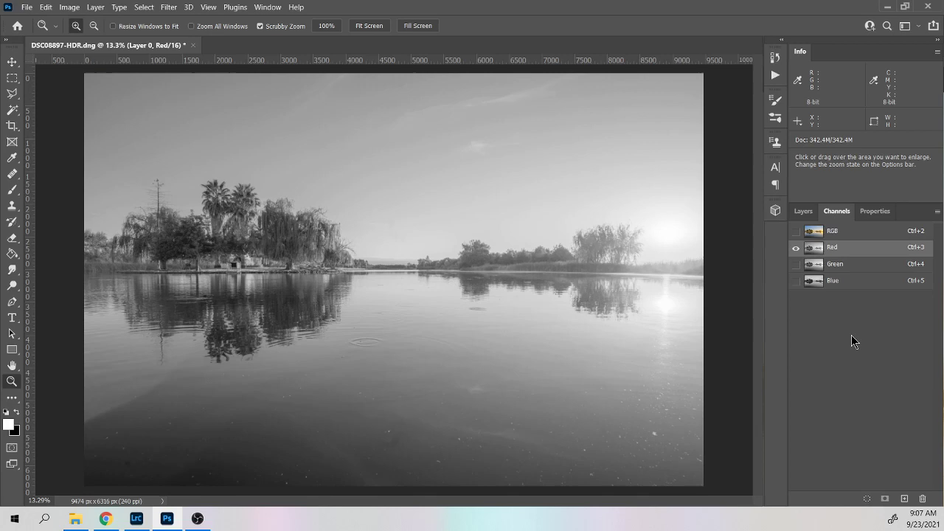
pyautogui.click(848, 233)
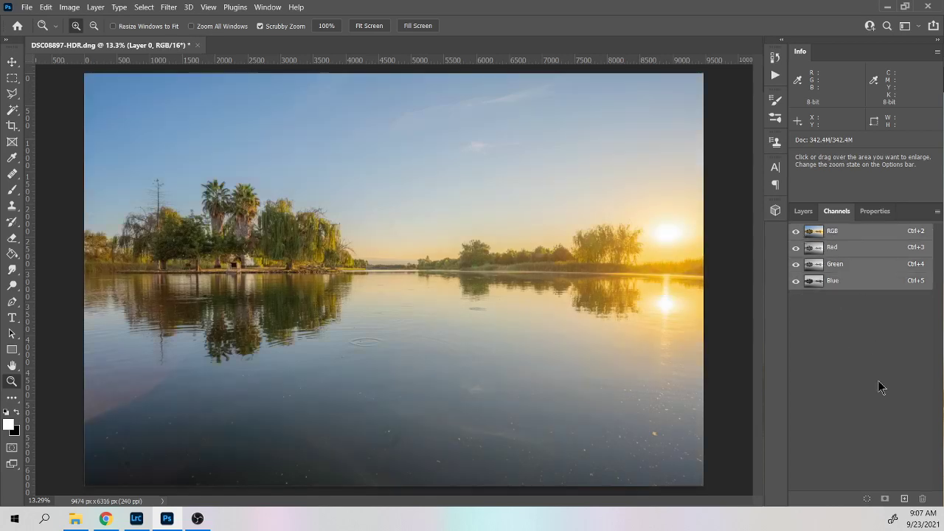
# Load the Red channel as a selection and show the new adjustment layer menu.
pyautogui.keyDown('ctrl'); pyautogui.click(814, 248); pyautogui.keyUp('ctrl')
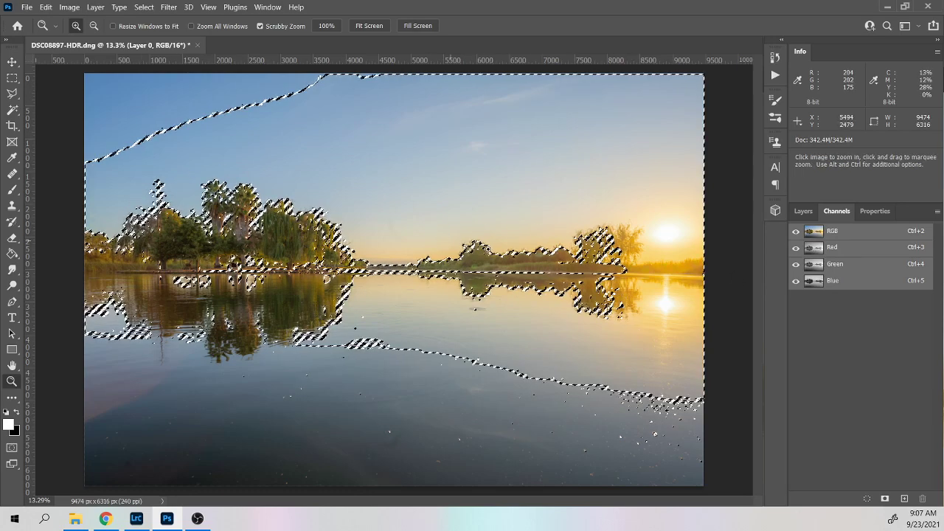
pyautogui.click(804, 212)
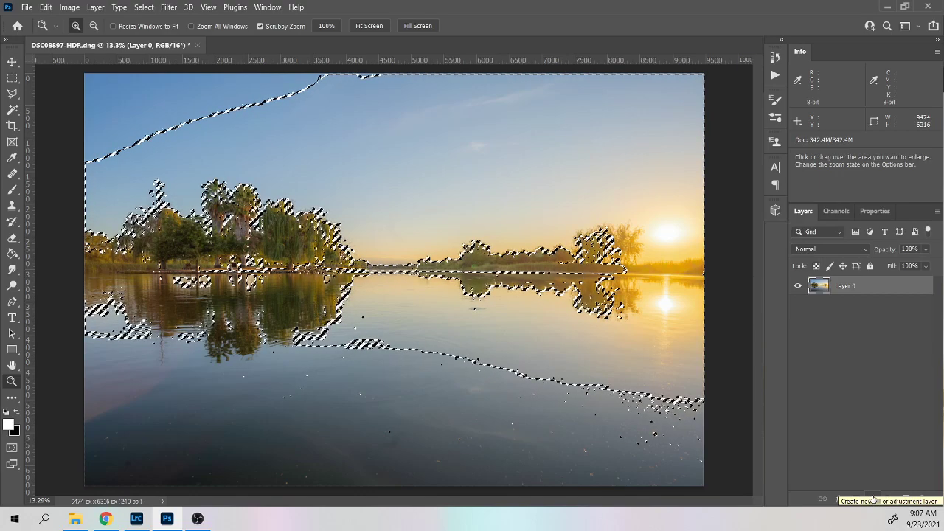
pyautogui.click(874, 499)
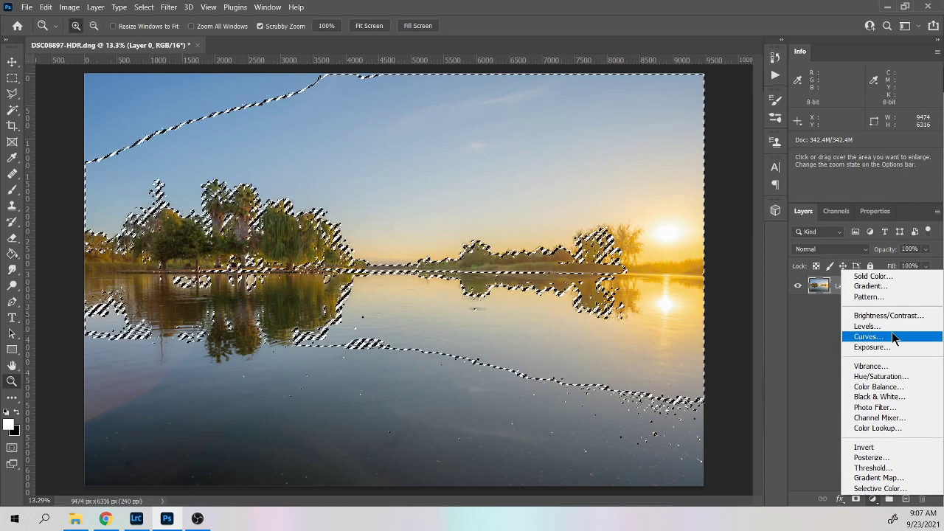
# Add Curves 1 on the selection and shape an S curve with a point near 184/219.
pyautogui.click(867, 336)
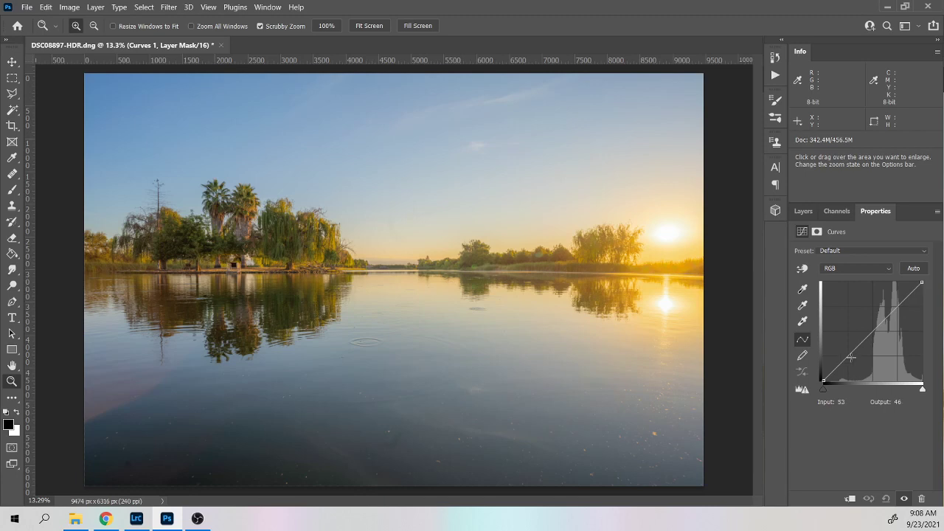
pyautogui.moveTo(874, 329); pyautogui.dragTo(892, 293)
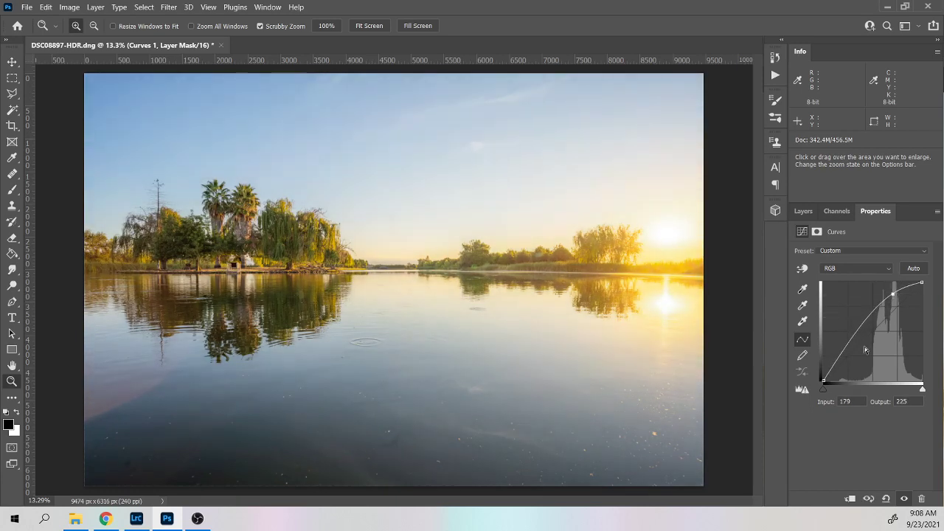
pyautogui.moveTo(851, 337); pyautogui.dragTo(862, 350)
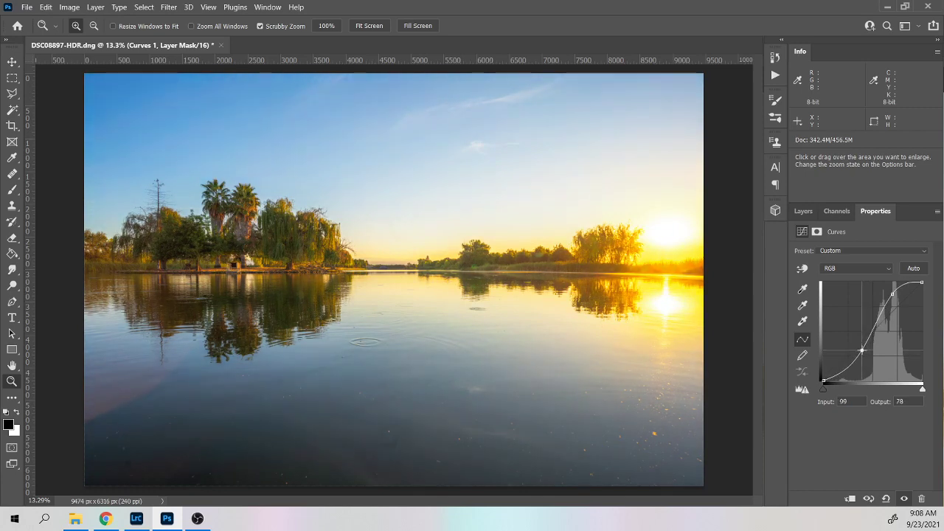
pyautogui.click(893, 294)
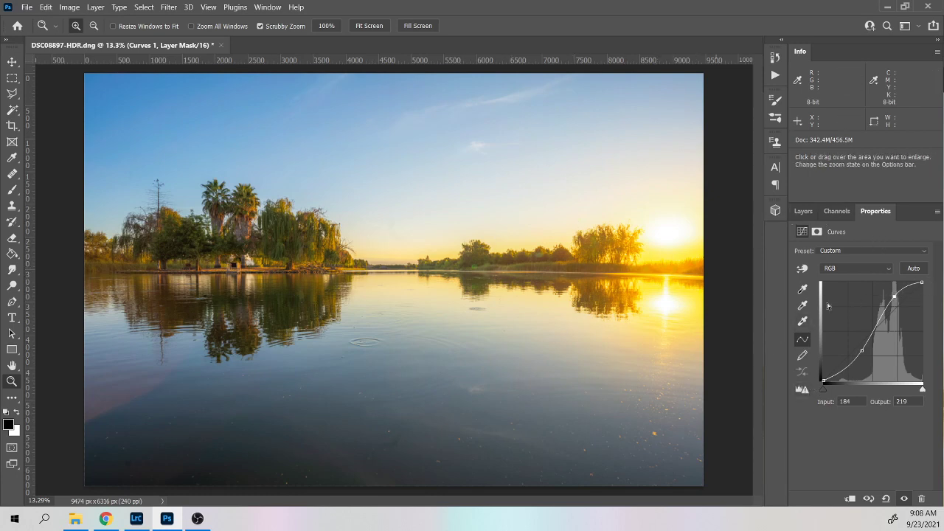
pyautogui.click(806, 211)
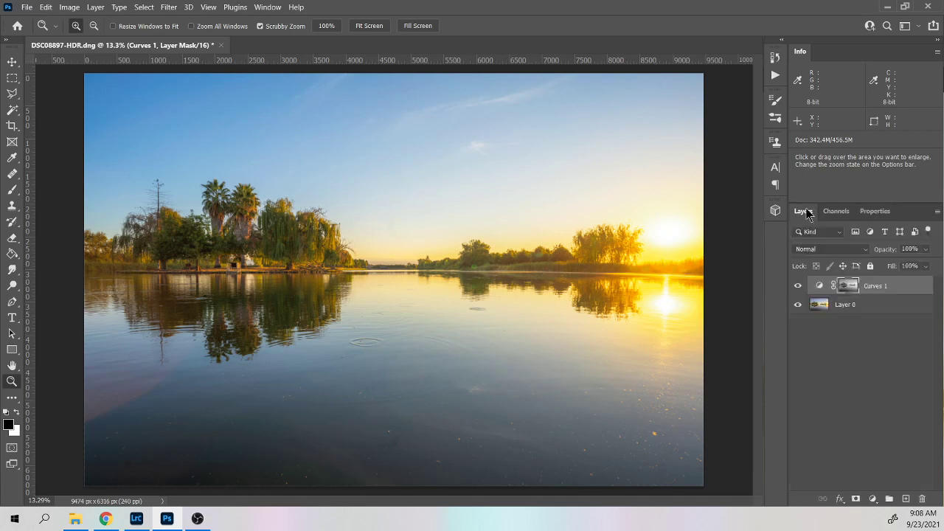
# Toggle the Curves 1 layer's visibility repeatedly to compare before and after.
pyautogui.click(797, 287)
pyautogui.click(798, 287)
pyautogui.click(797, 287)
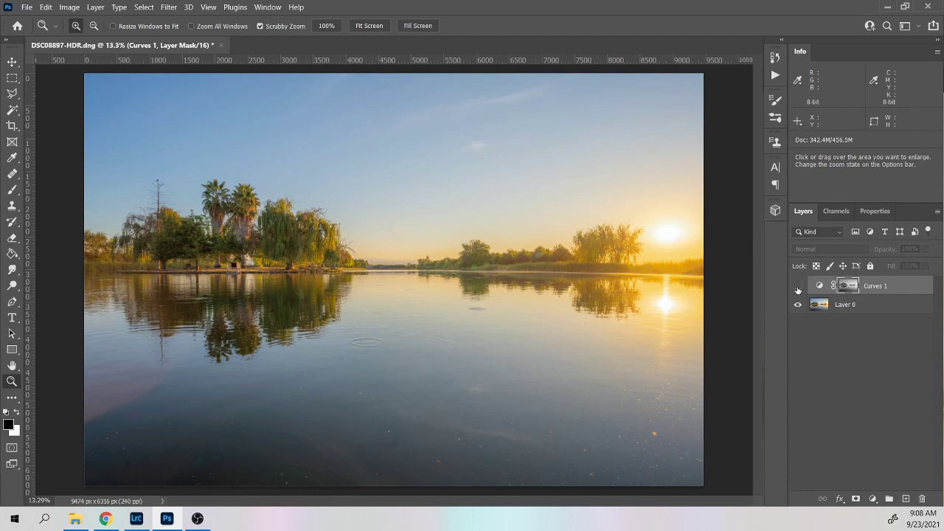
pyautogui.click(797, 287)
pyautogui.click(797, 287)
pyautogui.click(797, 287)
pyautogui.click(797, 288)
pyautogui.click(798, 288)
pyautogui.click(798, 287)
pyautogui.click(797, 287)
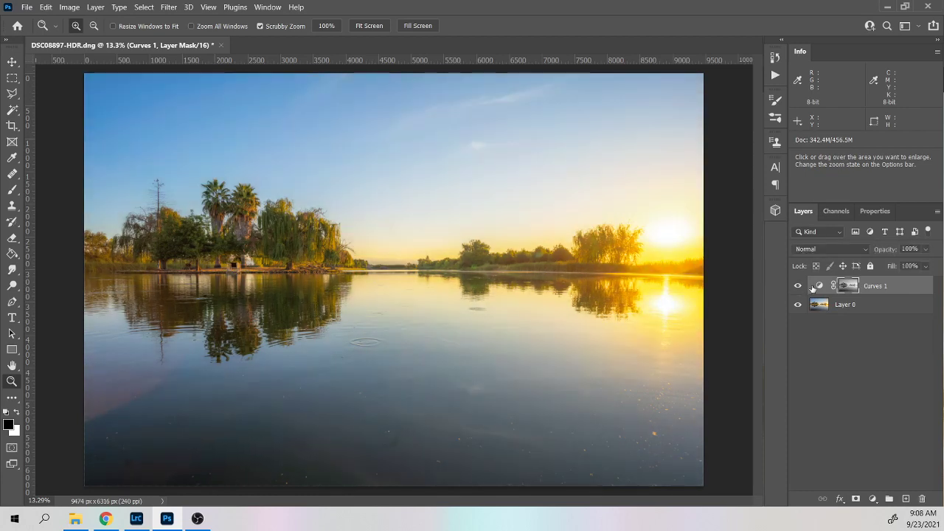
# Rename the Curves 1 layer to 'red', deselect it, and show the Channels list.
pyautogui.doubleClick(870, 287)
pyautogui.write('red')
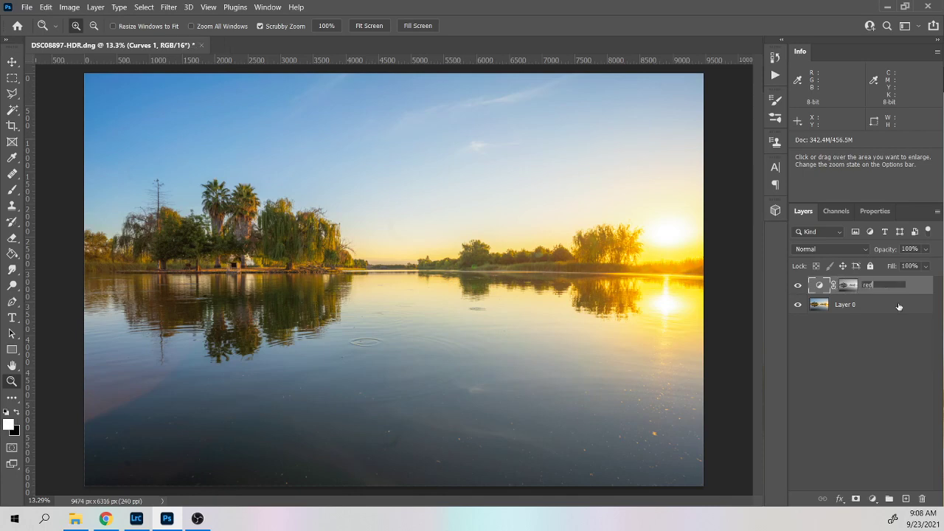
pyautogui.press('Return')
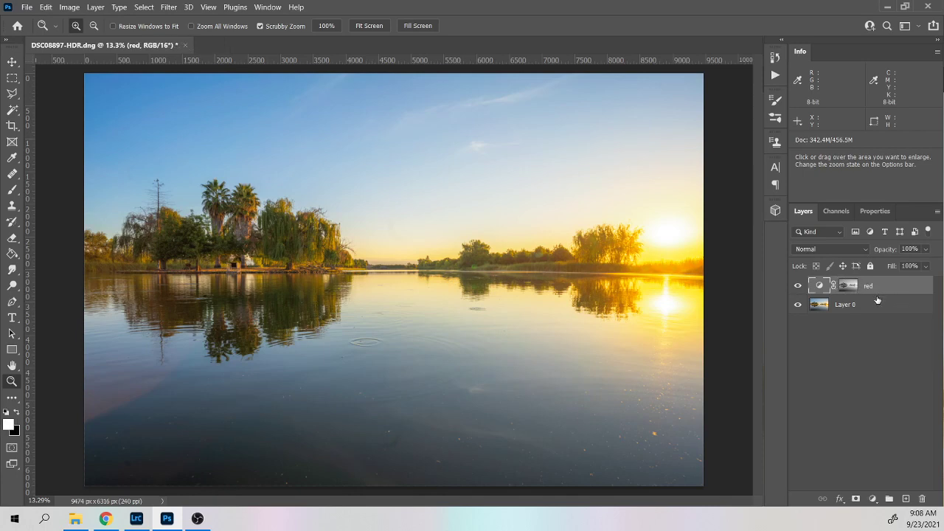
pyautogui.click(863, 349)
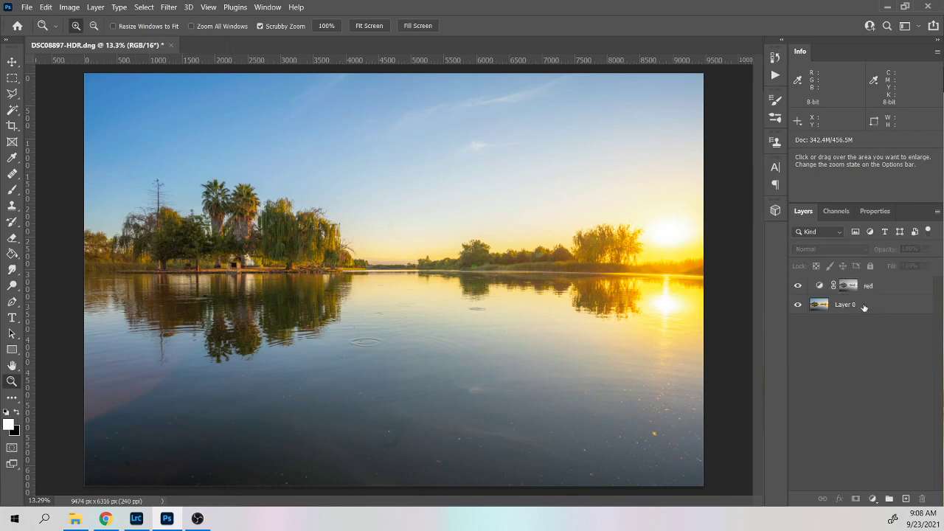
pyautogui.click(836, 211)
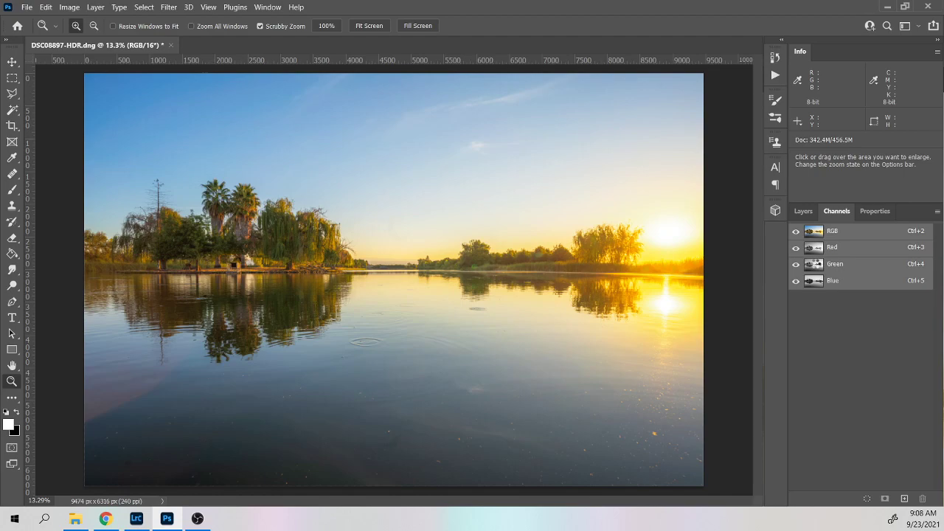
# Load a brightness selection from a channel and add a masked Curves adjustment layer.
pyautogui.keyDown('ctrl'); pyautogui.click(814, 265); pyautogui.keyUp('ctrl')
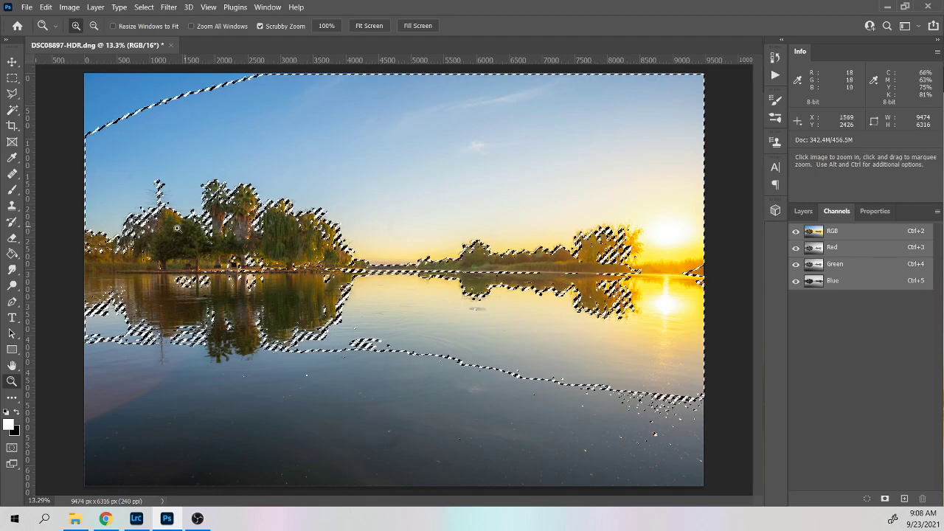
pyautogui.click(801, 212)
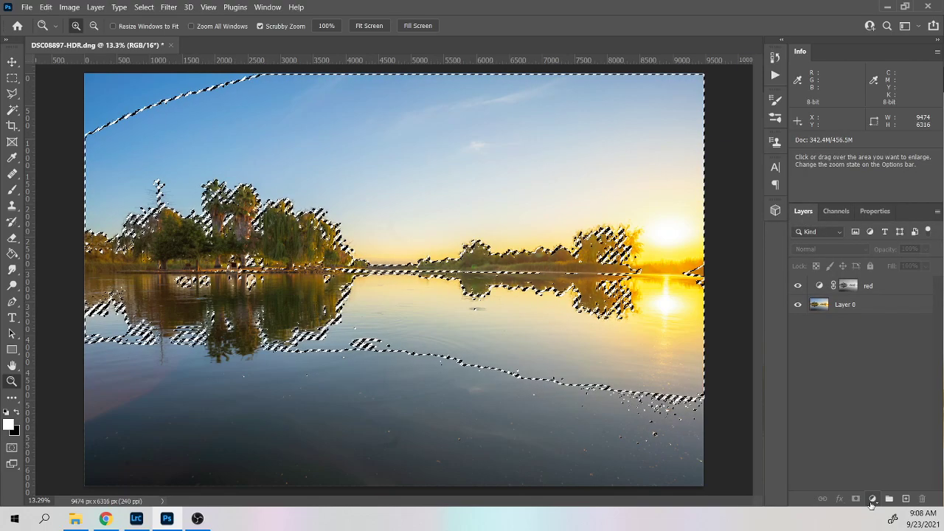
pyautogui.click(872, 499)
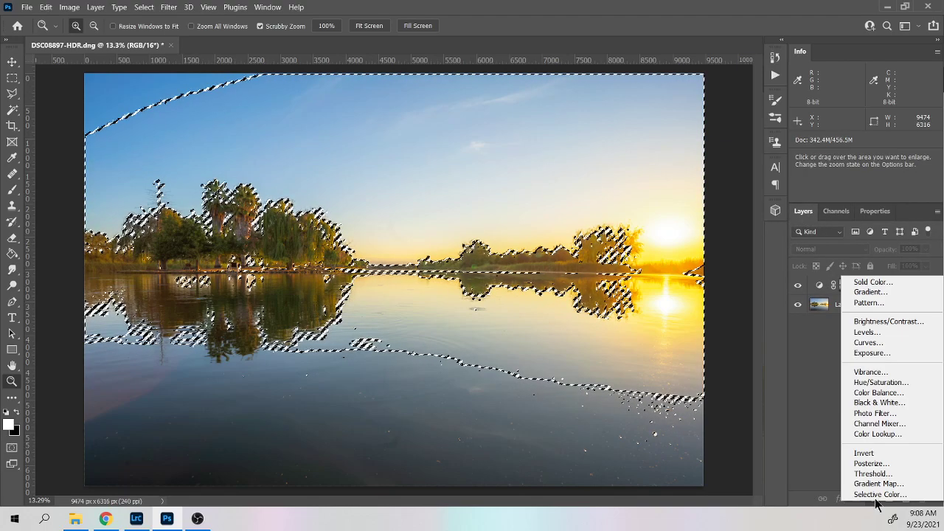
pyautogui.click(887, 344)
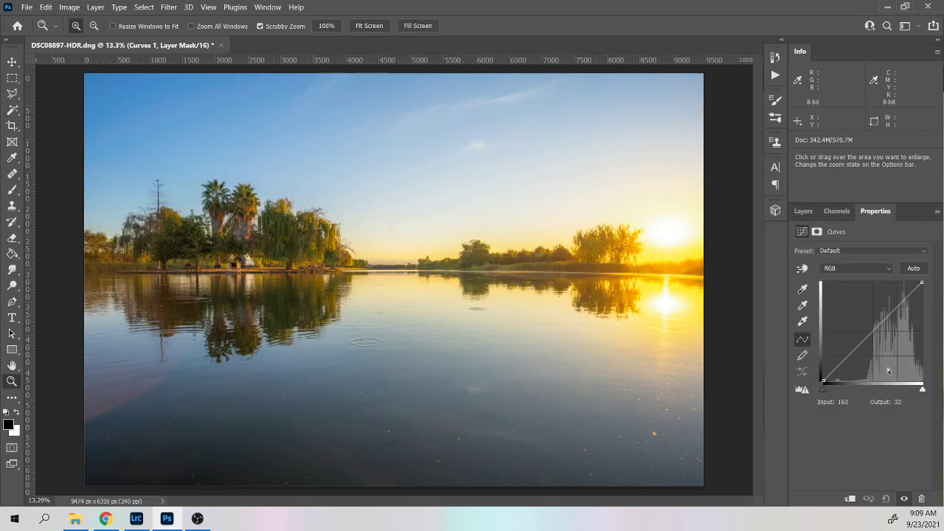
# Shape an S curve with darker shadows and slightly brighter highlights.
pyautogui.moveTo(859, 345); pyautogui.dragTo(861, 360)
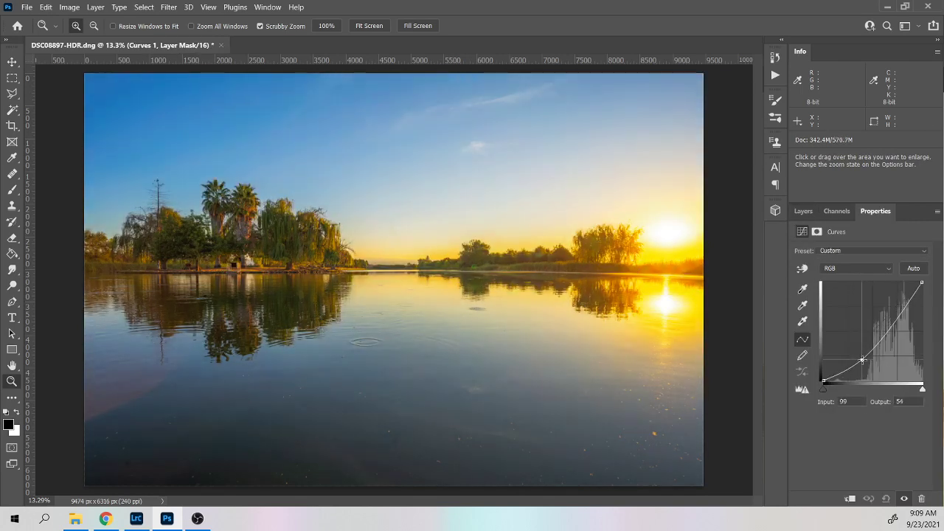
pyautogui.moveTo(900, 311)
pyautogui.mouseDown()
pyautogui.moveTo(895, 301)
pyautogui.moveTo(905, 330)
pyautogui.moveTo(902, 315)
pyautogui.mouseUp()
pyautogui.moveTo(858, 359); pyautogui.dragTo(861, 365)
pyautogui.moveTo(901, 315)
pyautogui.mouseDown()
pyautogui.moveTo(893, 294)
pyautogui.moveTo(895, 309)
pyautogui.mouseUp()
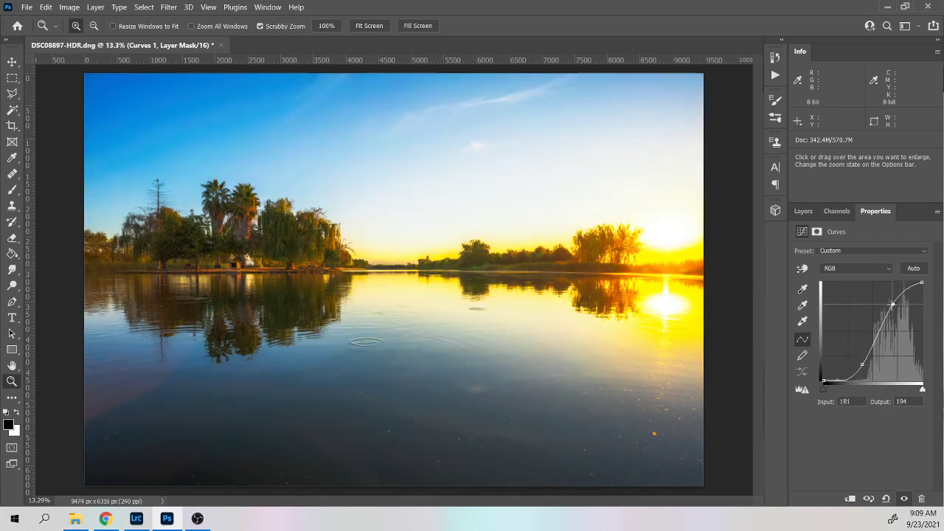
# Toggle the Curves 1 layer off and on to compare its effect.
pyautogui.click(803, 210)
pyautogui.click(795, 286)
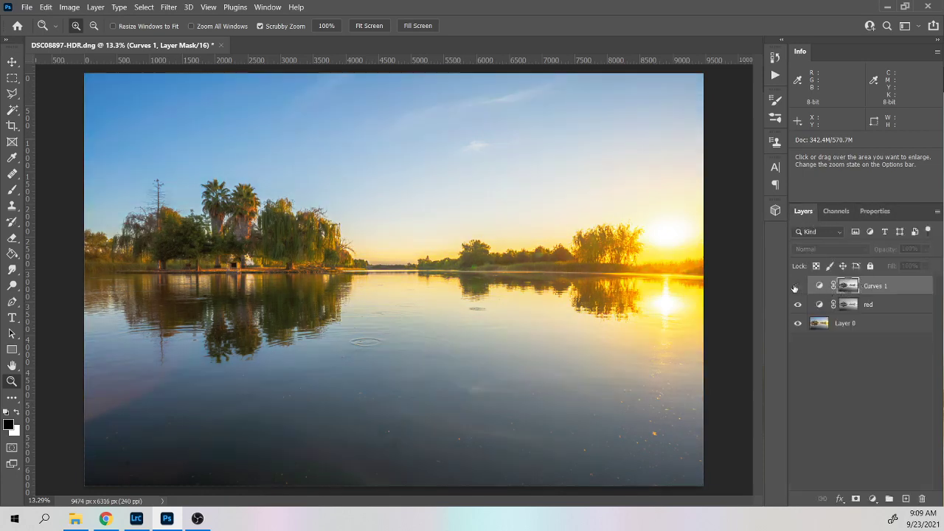
pyautogui.click(796, 286)
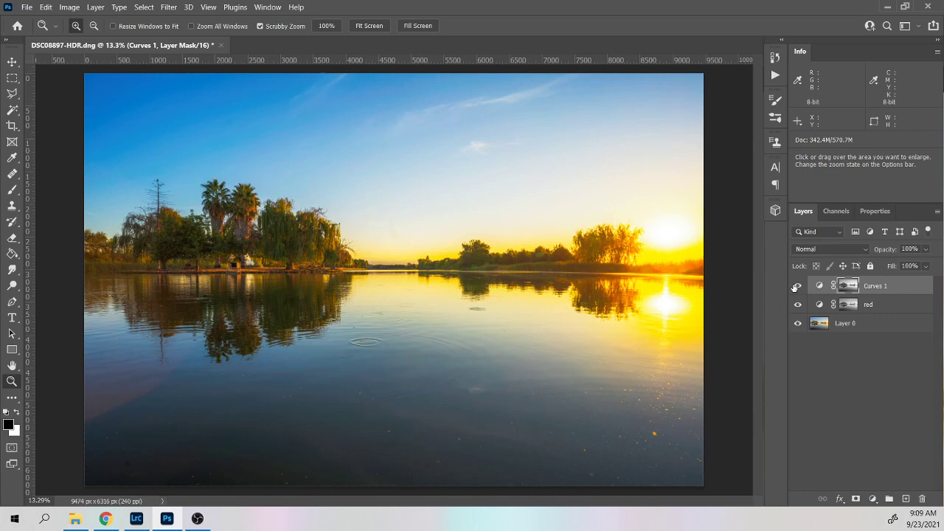
# Reshape Curves 1 with points 53→14 and 200→148 to deepen shadows and tame highlights.
pyautogui.click(875, 211)
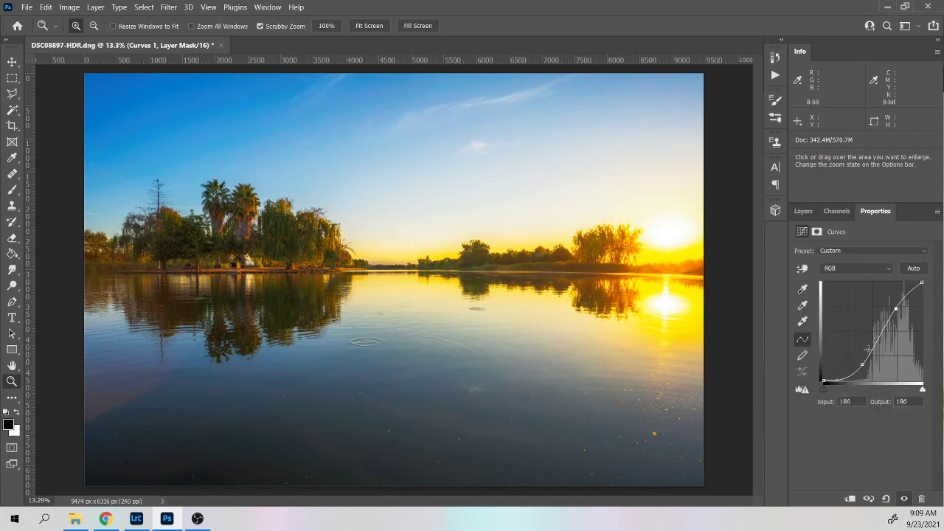
pyautogui.moveTo(847, 368); pyautogui.dragTo(844, 376)
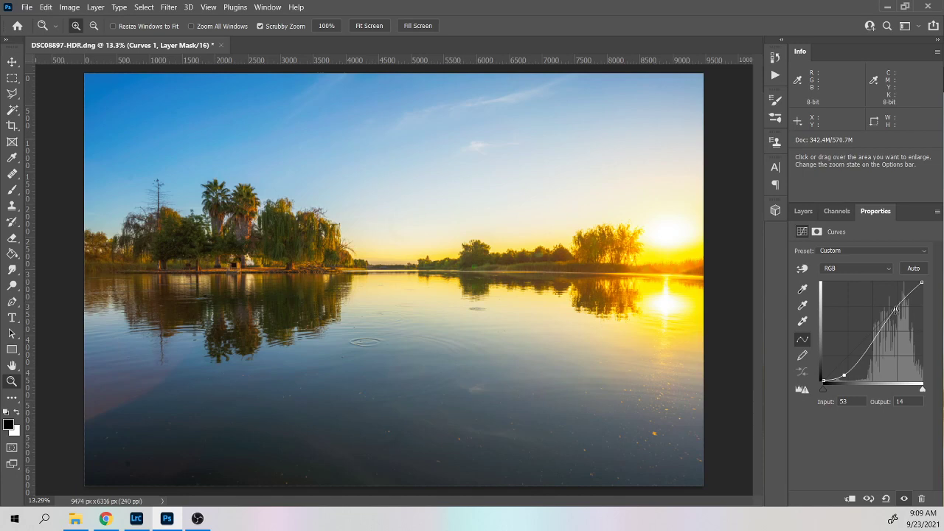
pyautogui.moveTo(895, 310); pyautogui.dragTo(900, 325)
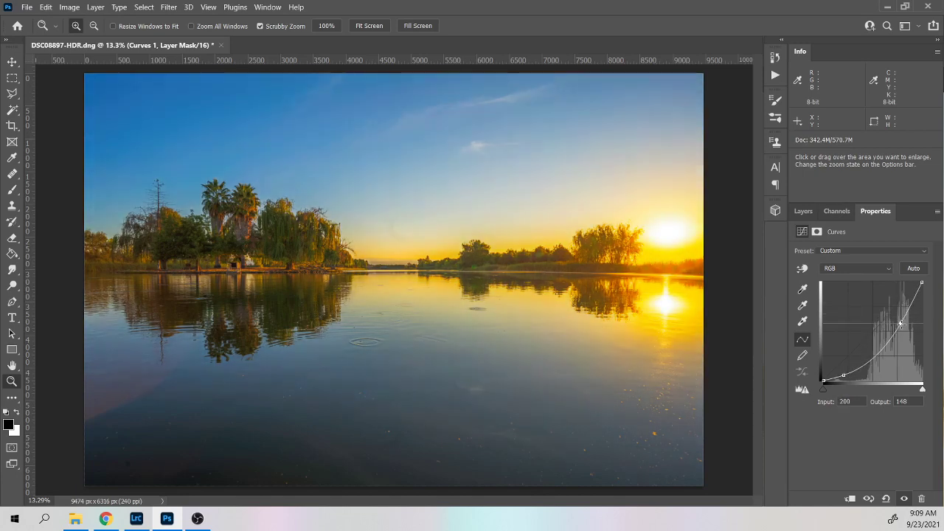
pyautogui.click(803, 211)
# Rename the Curves 1 layer to 'green' and show the Channels list with its mask.
pyautogui.doubleClick(875, 284)
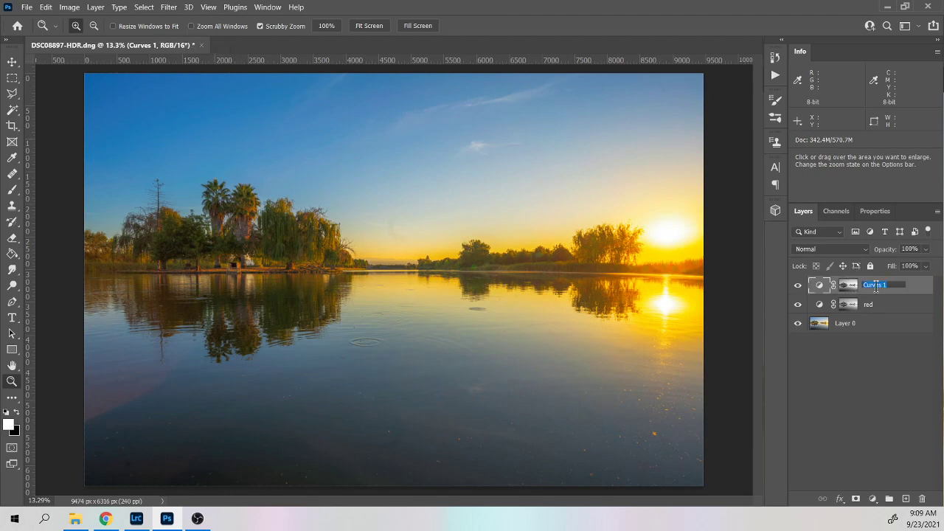
pyautogui.write('green')
pyautogui.press('Return')
pyautogui.click(838, 212)
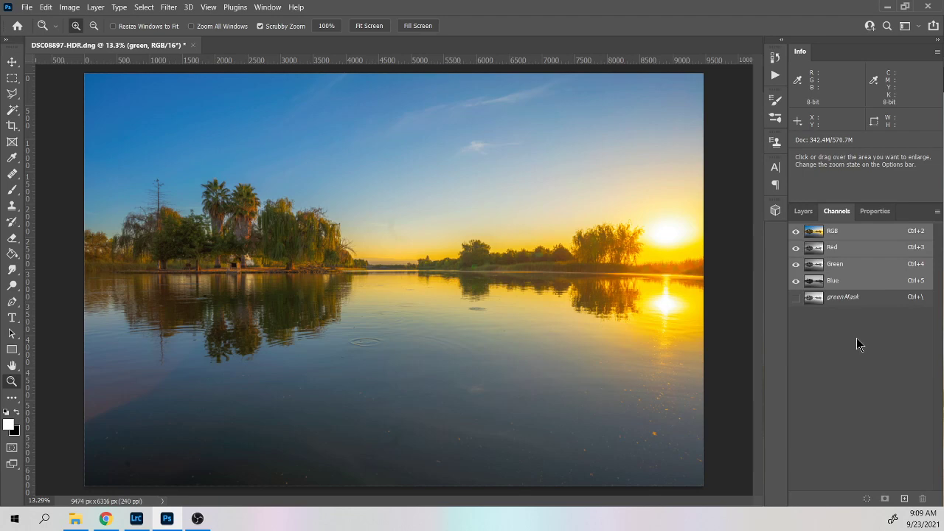
# Load another channel brightness selection and add a third masked Curves layer.
pyautogui.keyDown('ctrl'); pyautogui.click(833, 280); pyautogui.keyUp('ctrl')
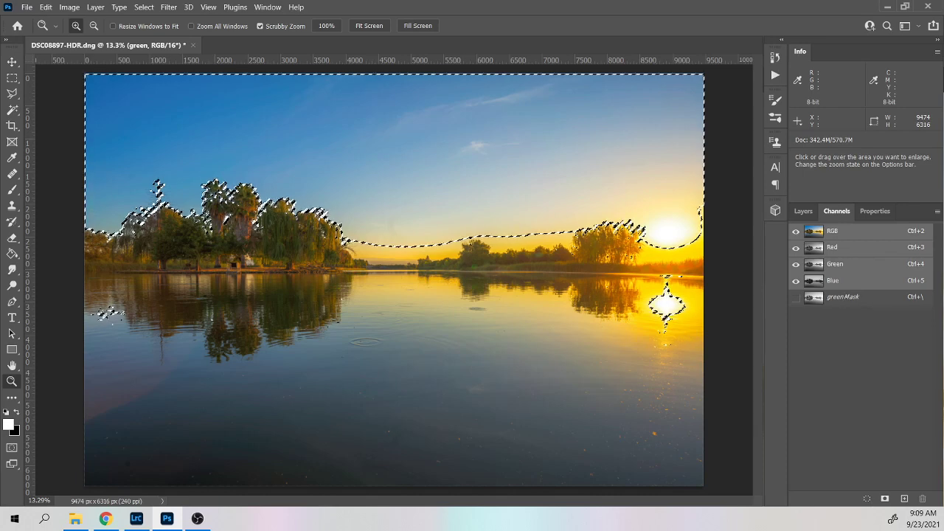
pyautogui.click(803, 211)
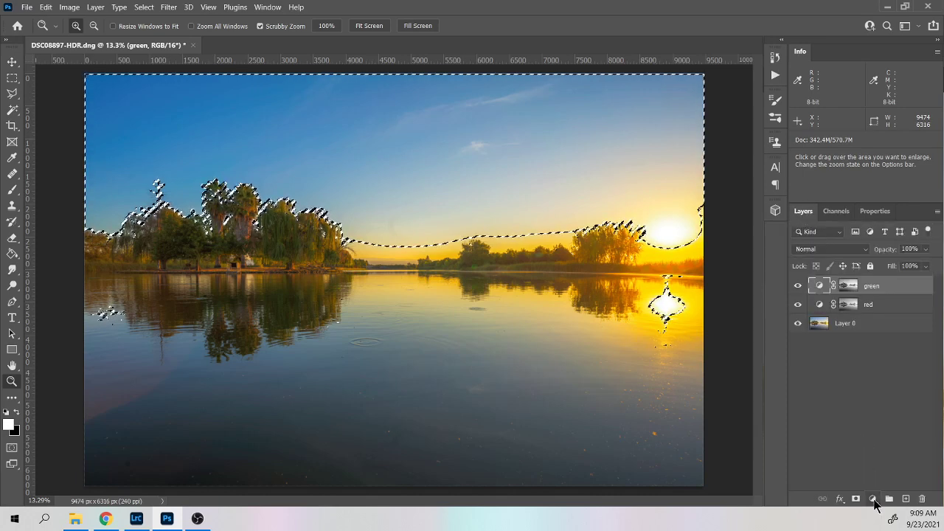
pyautogui.click(870, 499)
pyautogui.click(868, 340)
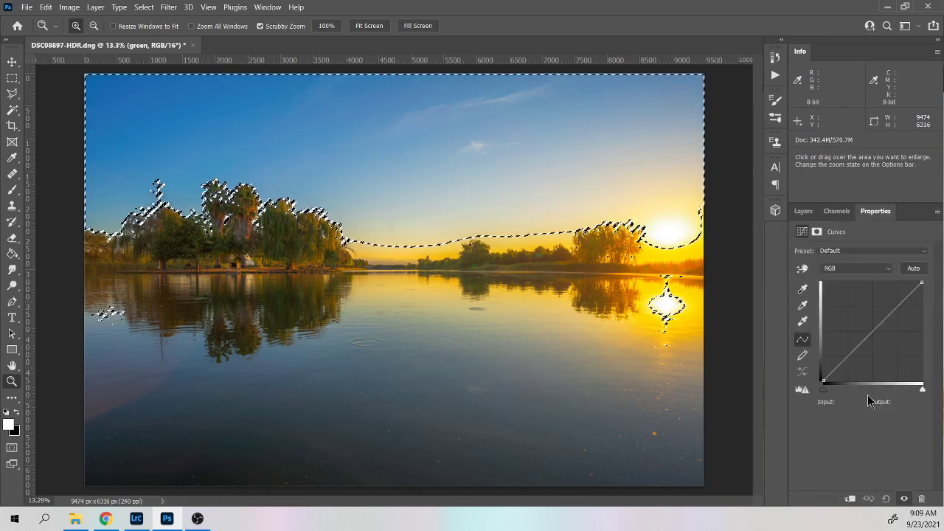
# Shape the new curve with a lowered shadow point and raised highlight point for contrast.
pyautogui.moveTo(852, 349); pyautogui.dragTo(856, 364)
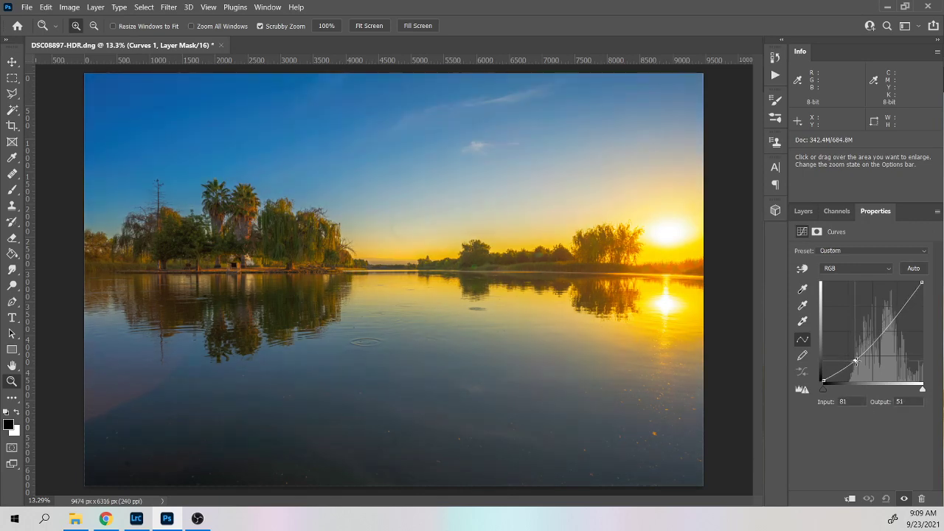
pyautogui.click(892, 317)
pyautogui.moveTo(893, 317); pyautogui.dragTo(889, 306)
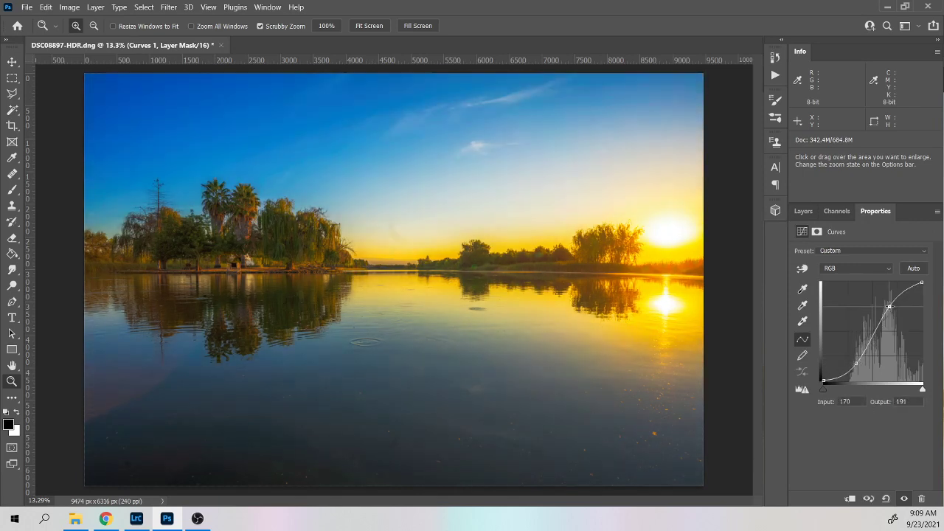
pyautogui.moveTo(856, 364); pyautogui.dragTo(854, 337)
pyautogui.moveTo(887, 305)
pyautogui.mouseDown()
pyautogui.moveTo(889, 314)
pyautogui.moveTo(891, 298)
pyautogui.mouseUp()
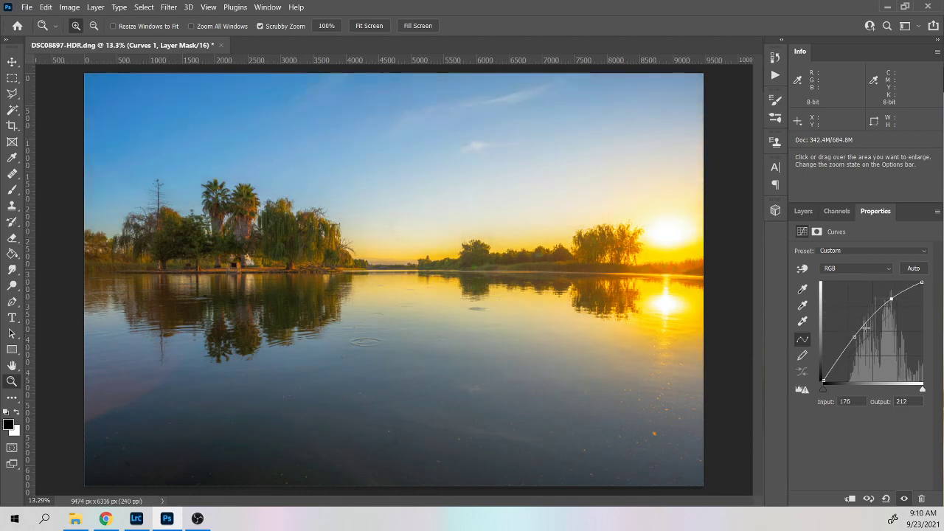
pyautogui.moveTo(854, 337); pyautogui.dragTo(856, 344)
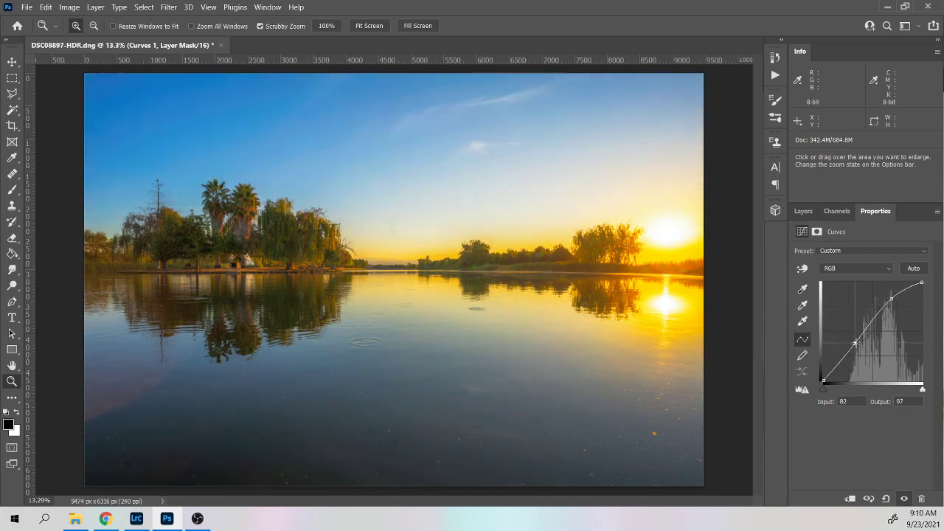
# Compare the Curves 1 layer on and off, then fine-tune its lower and upper points.
pyautogui.press('F7')
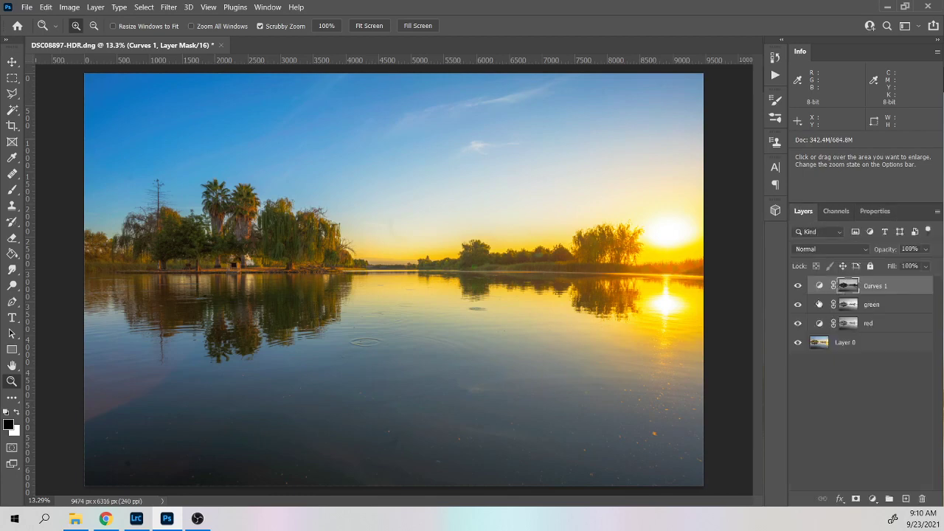
pyautogui.click(797, 285)
pyautogui.click(797, 285)
pyautogui.click(875, 211)
pyautogui.moveTo(854, 343); pyautogui.dragTo(857, 353)
pyautogui.moveTo(890, 297)
pyautogui.mouseDown()
pyautogui.moveTo(889, 341)
pyautogui.moveTo(879, 306)
pyautogui.moveTo(888, 298)
pyautogui.mouseUp()
pyautogui.moveTo(857, 354)
pyautogui.mouseDown()
pyautogui.moveTo(857, 363)
pyautogui.moveTo(854, 342)
pyautogui.mouseUp()
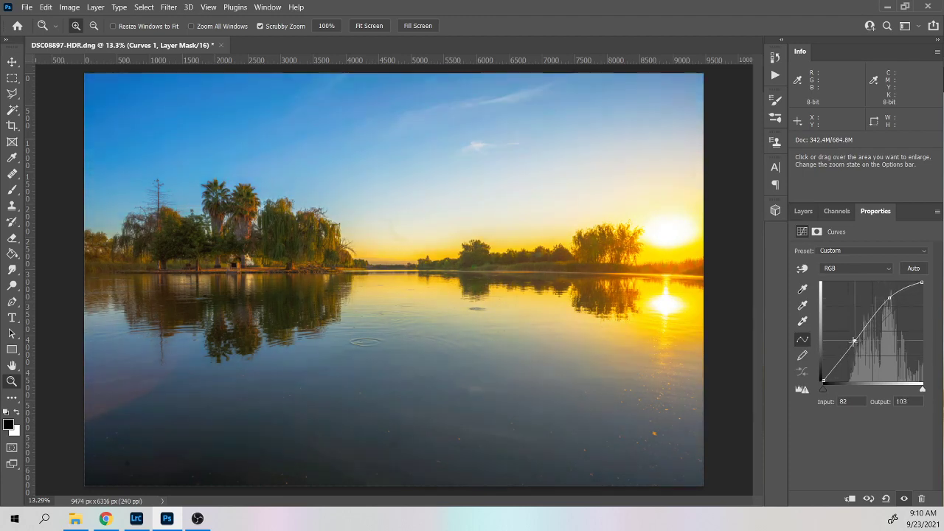
# Rename the Curves 1 layer to 'blue' and deselect it.
pyautogui.click(806, 212)
pyautogui.doubleClick(875, 286)
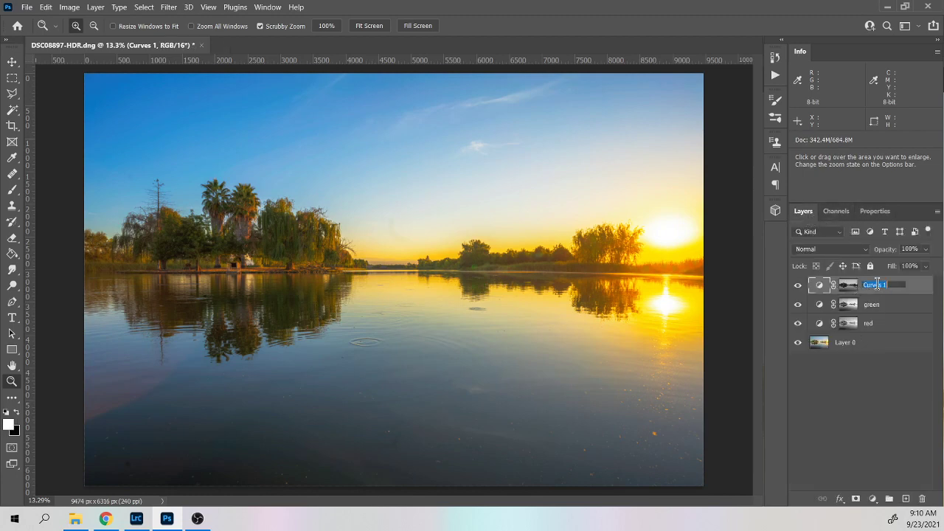
pyautogui.write('blue')
pyautogui.press('Return')
pyautogui.click(861, 389)
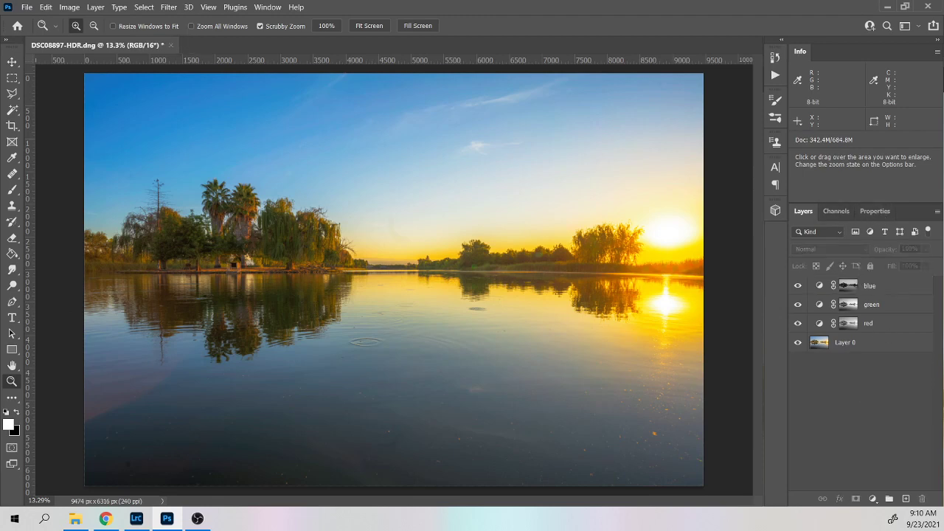
# From a floating Adjustments panel, add Levels with black input 10 and midtones 1.16.
pyautogui.click(775, 210)
pyautogui.moveTo(730, 230); pyautogui.dragTo(719, 177)
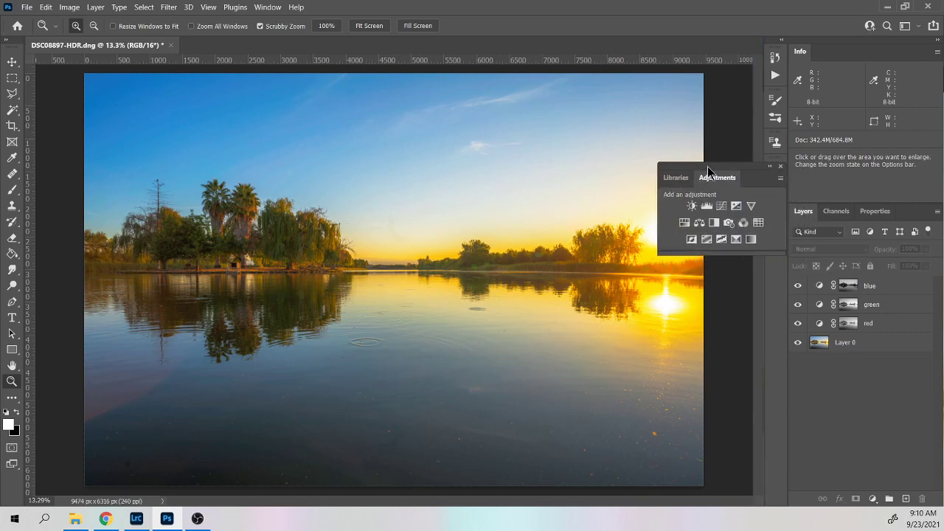
pyautogui.click(704, 205)
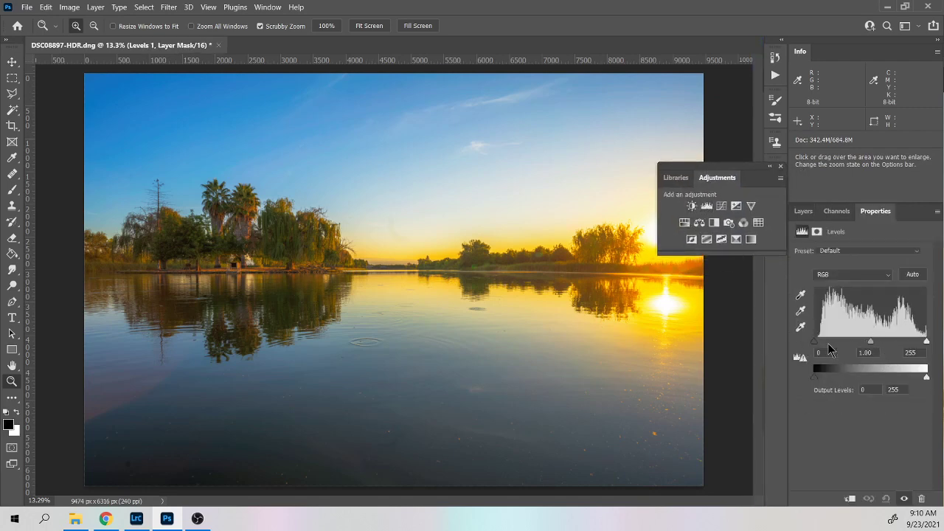
pyautogui.moveTo(814, 342); pyautogui.dragTo(866, 343)
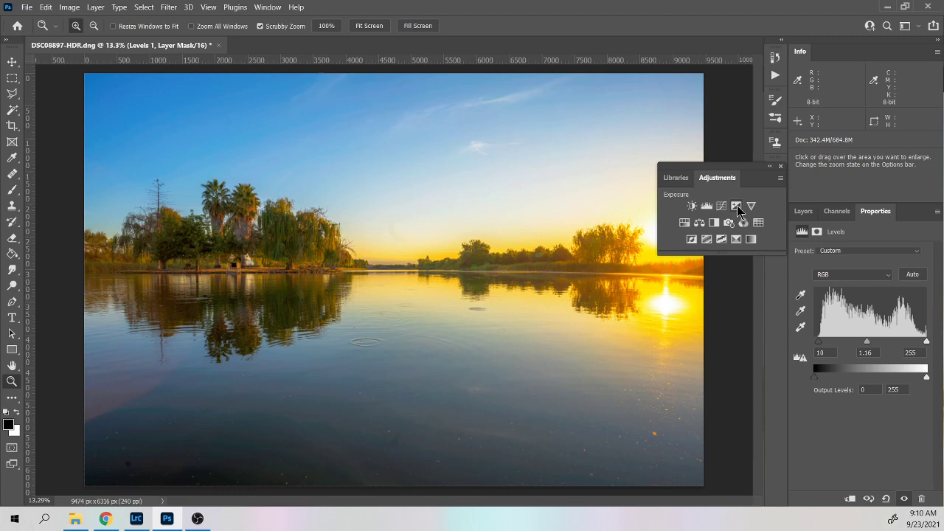
# Add Hue/Saturation with hue reverted to 0 and saturation +3, then add a Vibrance layer.
pyautogui.click(696, 223)
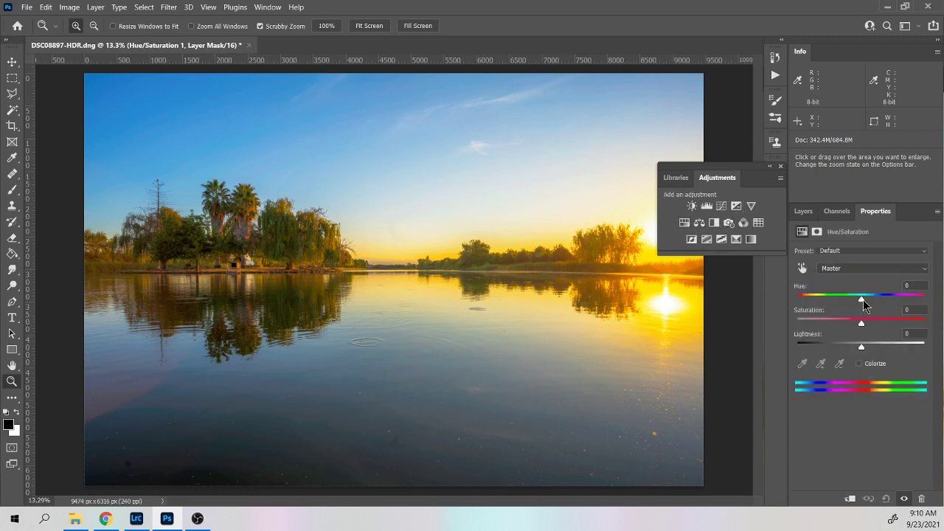
pyautogui.moveTo(861, 298); pyautogui.dragTo(826, 315)
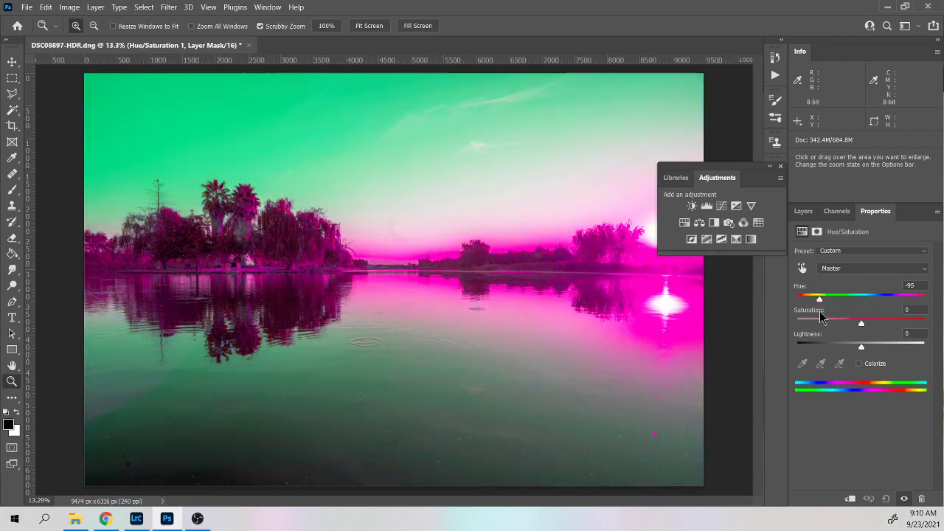
pyautogui.moveTo(820, 317); pyautogui.dragTo(863, 329)
pyautogui.hotkey('ctrl', 'z')
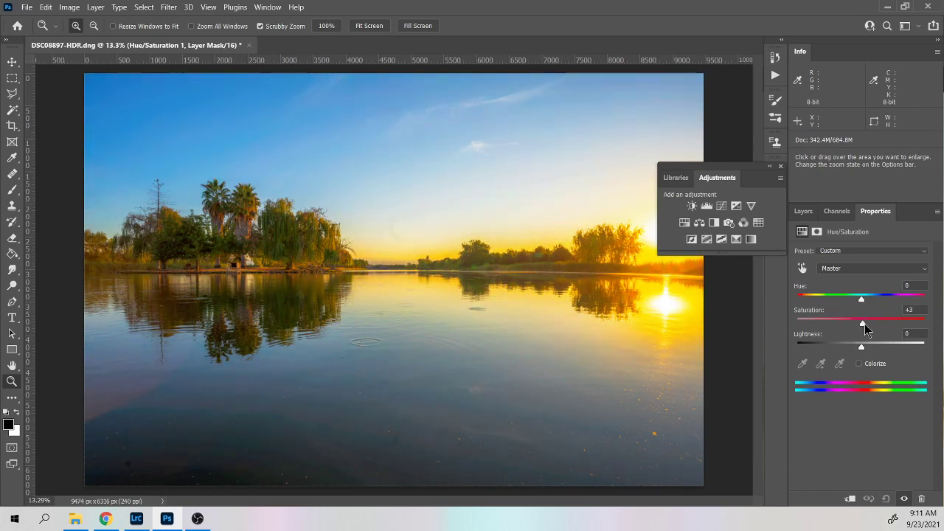
pyautogui.click(751, 208)
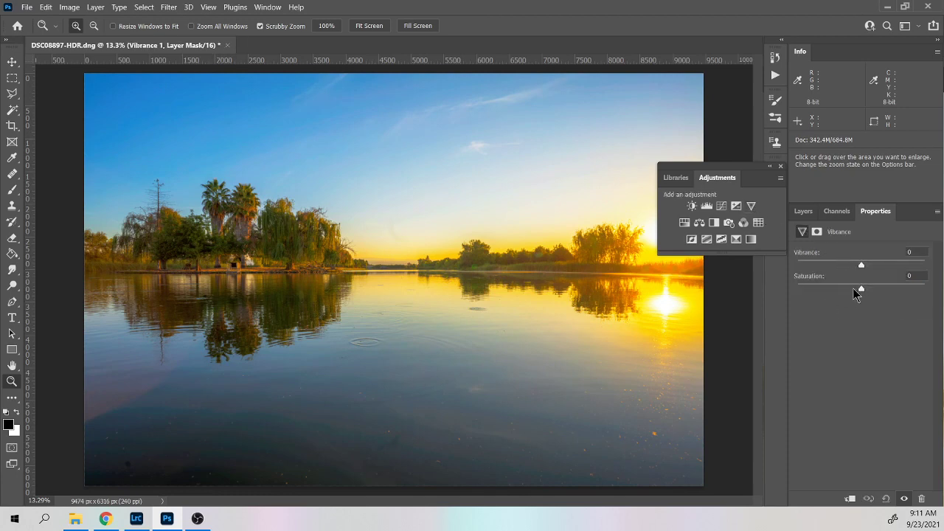
# Set Vibrance to +34 and Saturation to −9, then dock the Adjustments panel back.
pyautogui.moveTo(861, 266); pyautogui.dragTo(867, 293)
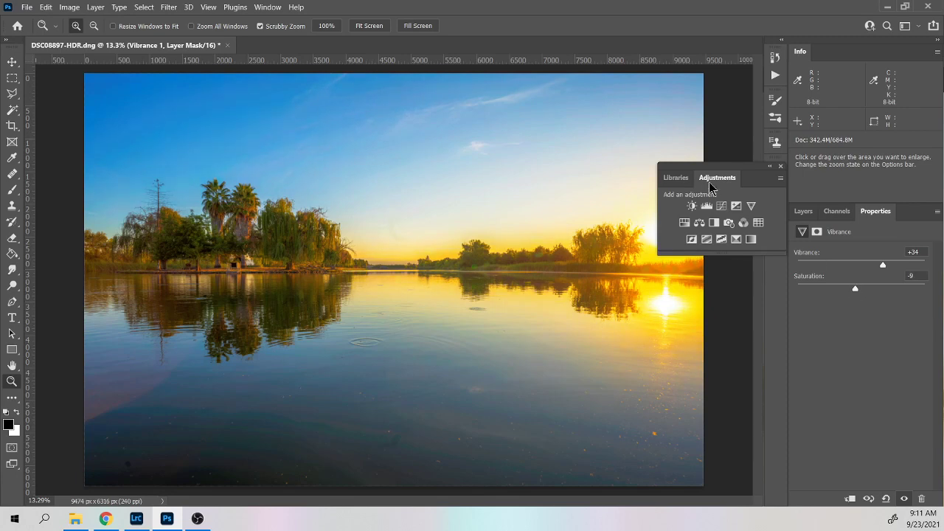
pyautogui.moveTo(717, 172); pyautogui.dragTo(859, 213)
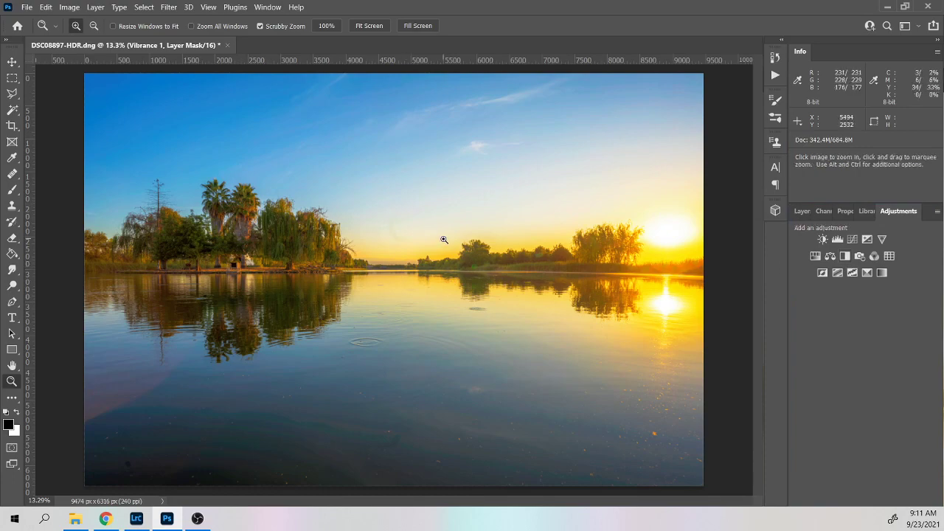
pyautogui.moveTo(235, 243); pyautogui.dragTo(507, 186)
pyautogui.press('h')
pyautogui.moveTo(556, 241); pyautogui.dragTo(291, 166)
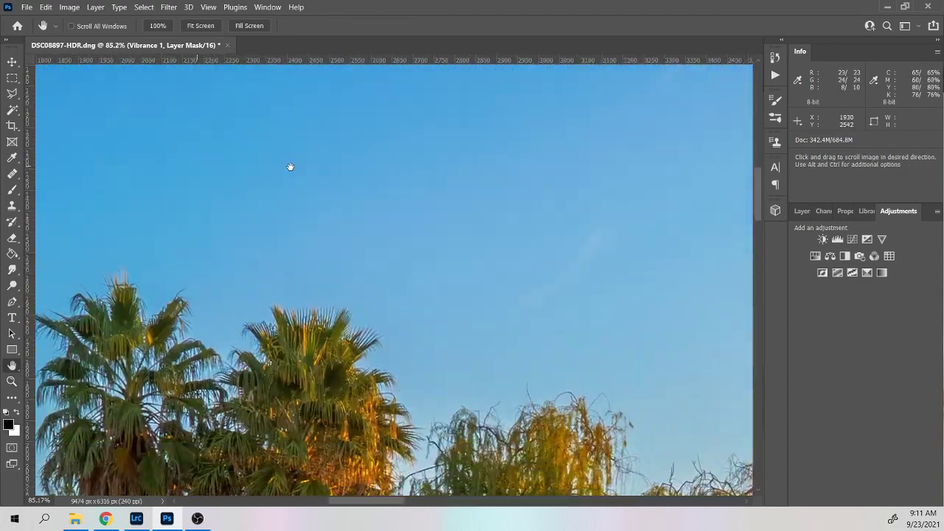
pyautogui.moveTo(496, 306); pyautogui.dragTo(425, 224)
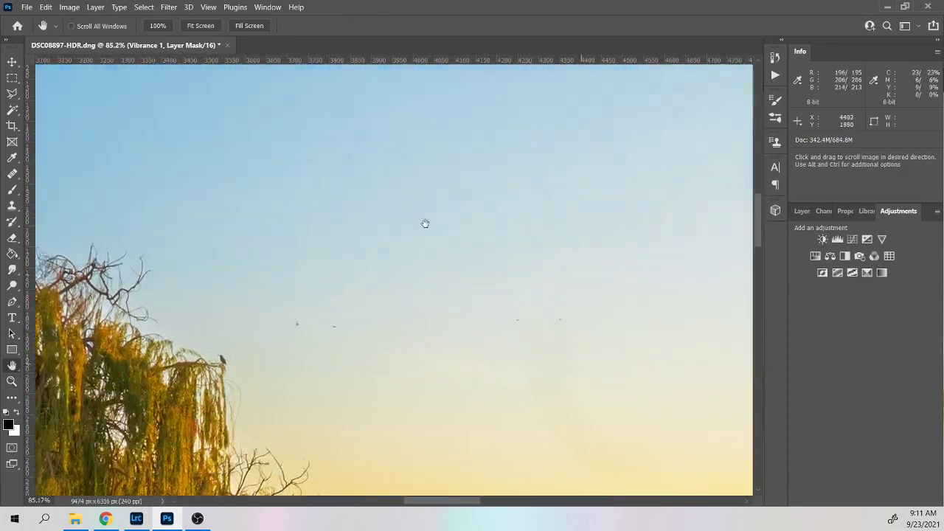
pyautogui.moveTo(558, 281); pyautogui.dragTo(485, 233)
pyautogui.moveTo(541, 306); pyautogui.dragTo(394, 189)
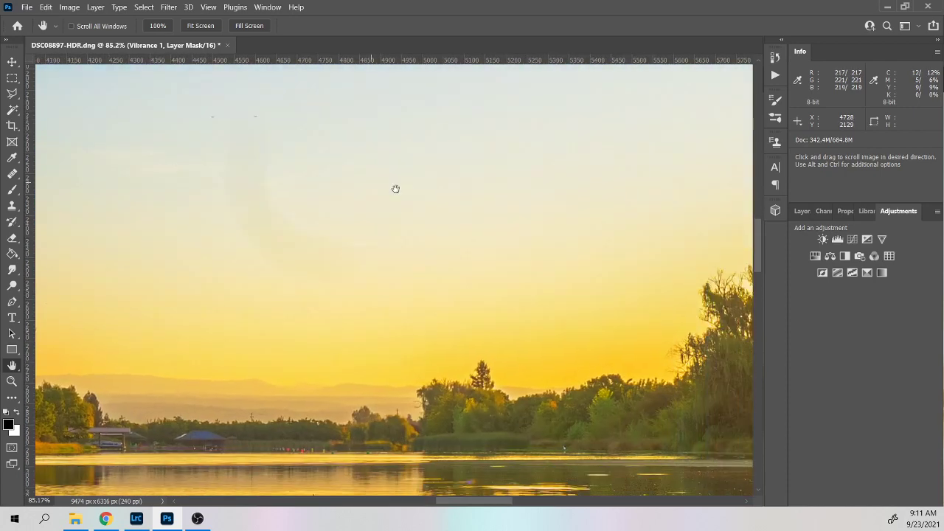
pyautogui.moveTo(500, 243); pyautogui.dragTo(554, 291)
pyautogui.moveTo(317, 236); pyautogui.dragTo(432, 247)
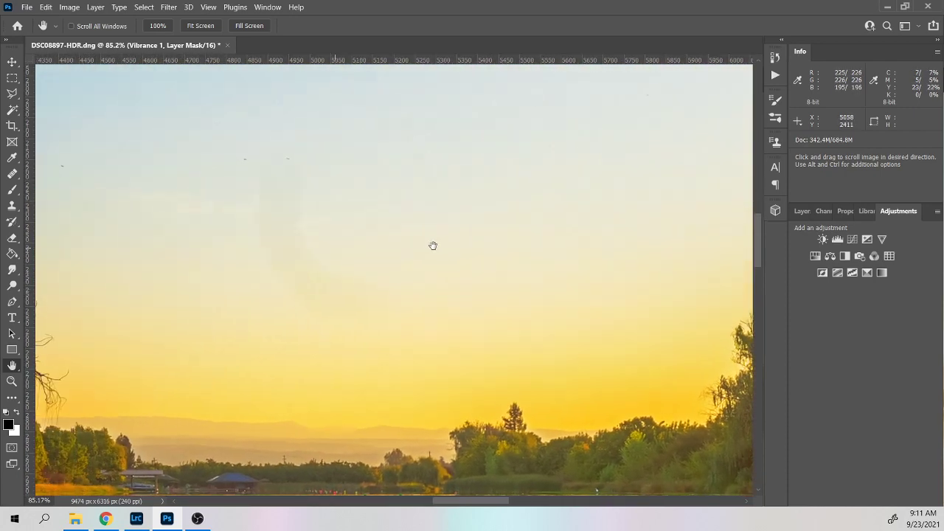
pyautogui.moveTo(295, 166); pyautogui.dragTo(358, 179)
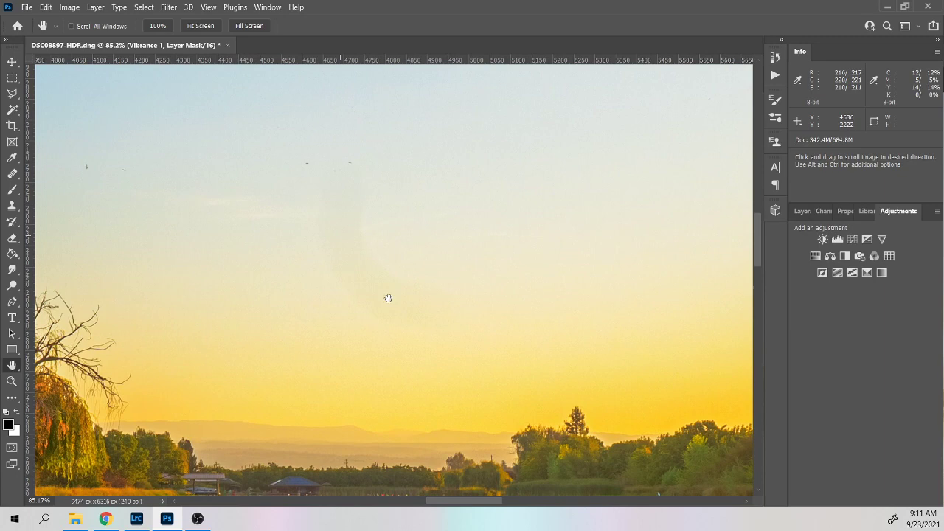
pyautogui.moveTo(619, 270); pyautogui.dragTo(432, 214)
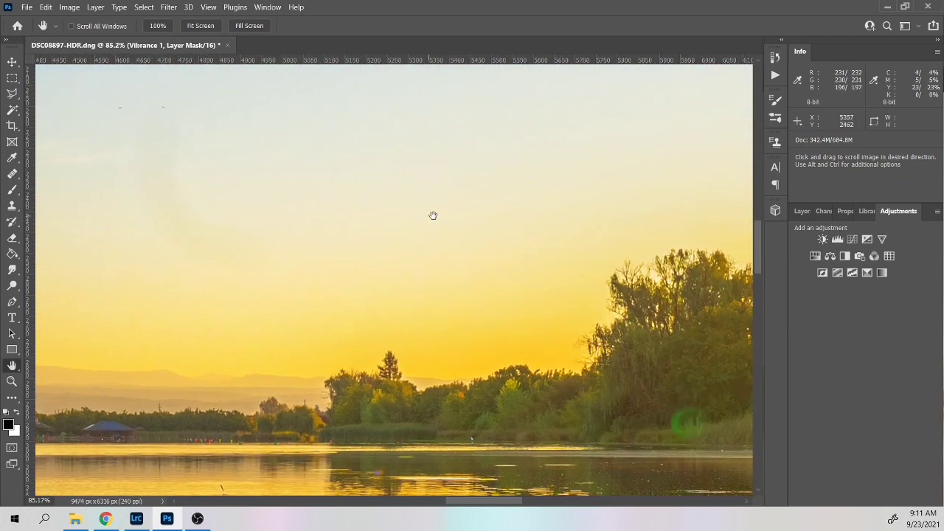
pyautogui.moveTo(572, 191); pyautogui.dragTo(457, 288)
pyautogui.moveTo(597, 216); pyautogui.dragTo(410, 215)
pyautogui.moveTo(515, 222); pyautogui.dragTo(419, 240)
pyautogui.moveTo(587, 239); pyautogui.dragTo(349, 213)
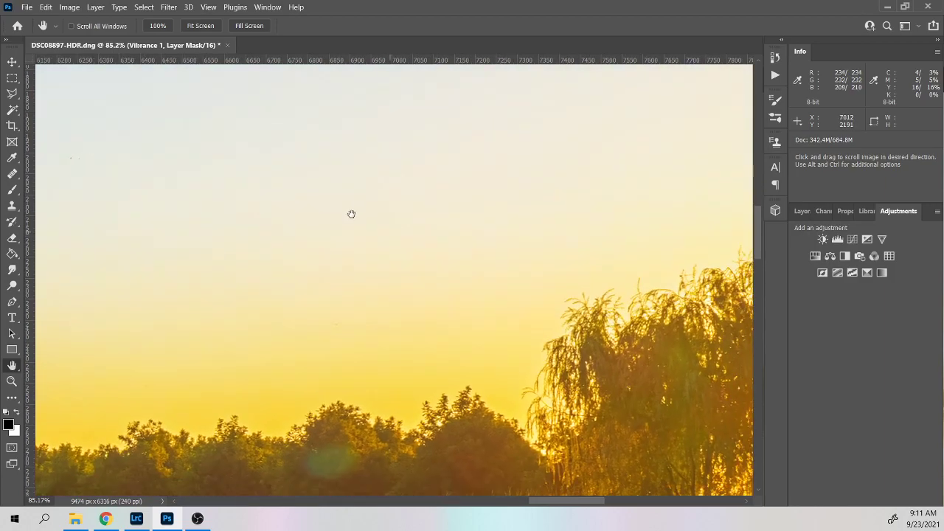
pyautogui.press('z')
pyautogui.press('h')
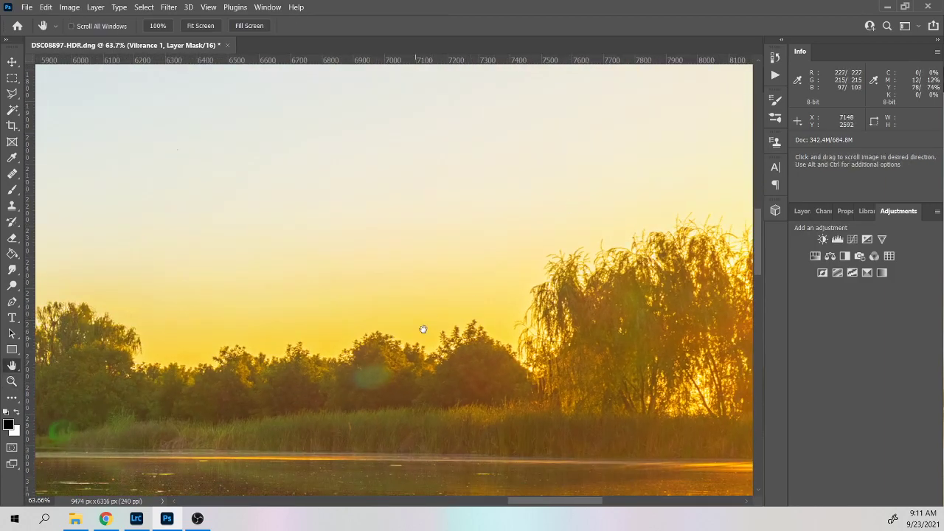
pyautogui.moveTo(423, 331); pyautogui.dragTo(565, 245)
pyautogui.press('z')
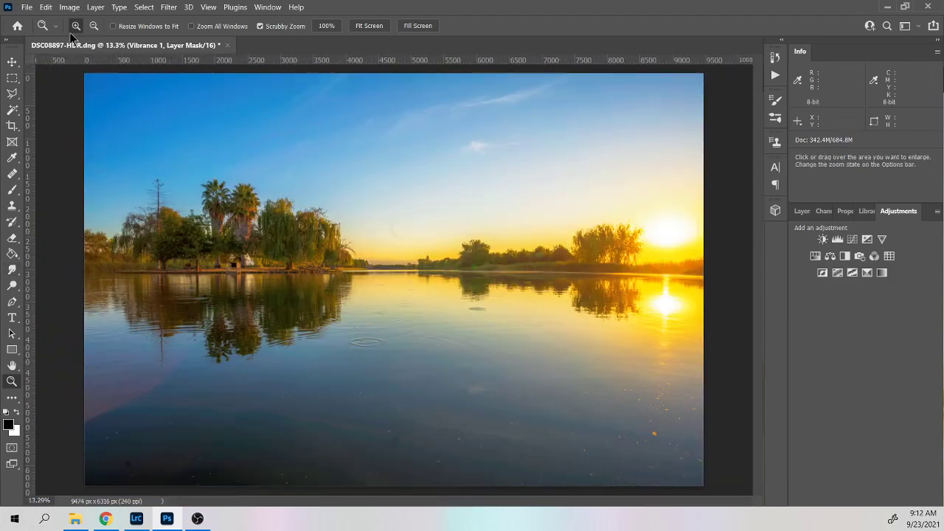
# Start Save As with Photoshop (*.PSD) format in the Desktop folder.
pyautogui.click(24, 7)
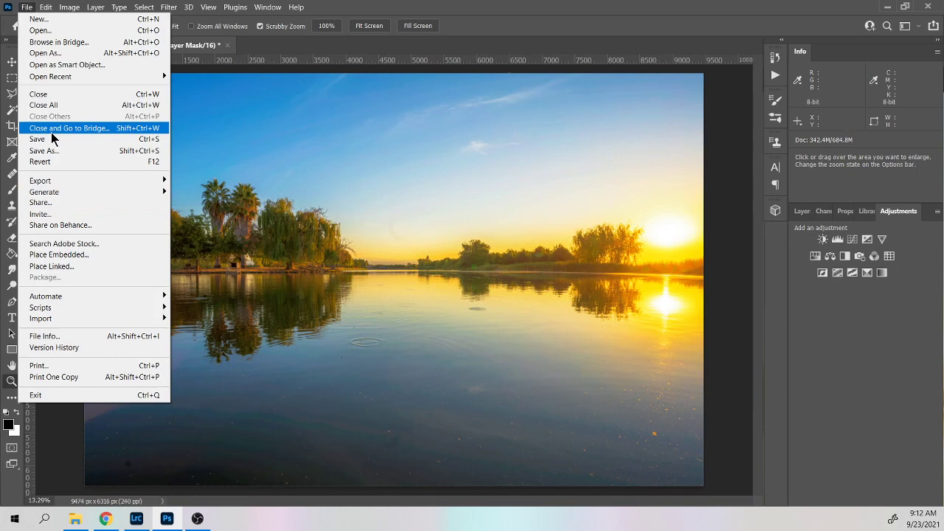
pyautogui.click(51, 158)
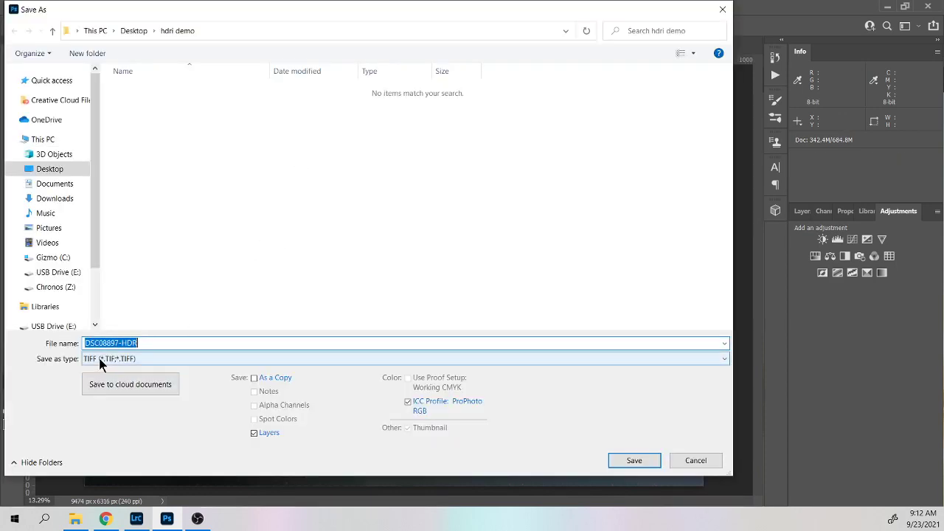
pyautogui.click(101, 359)
pyautogui.click(148, 370)
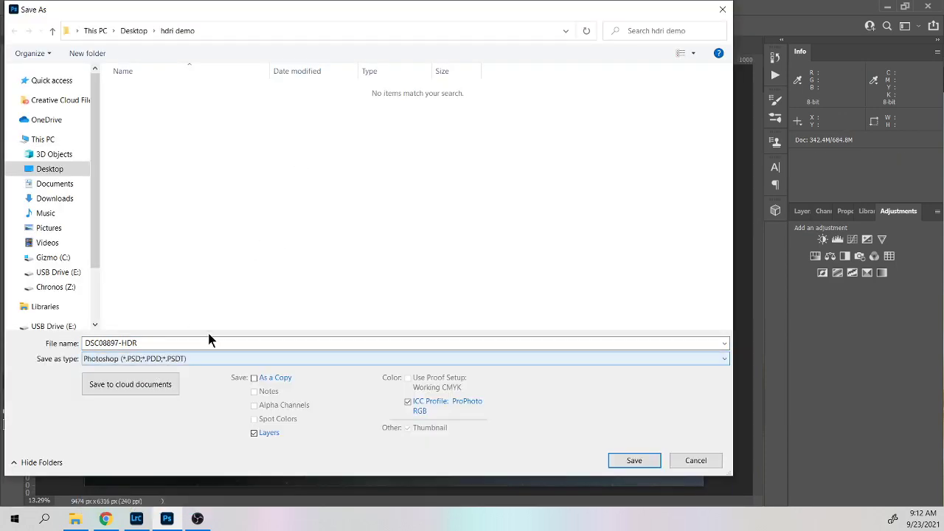
pyautogui.click(49, 169)
# Replace the existing file name, typing 'HDRIab_' as the new name.
pyautogui.click(144, 342)
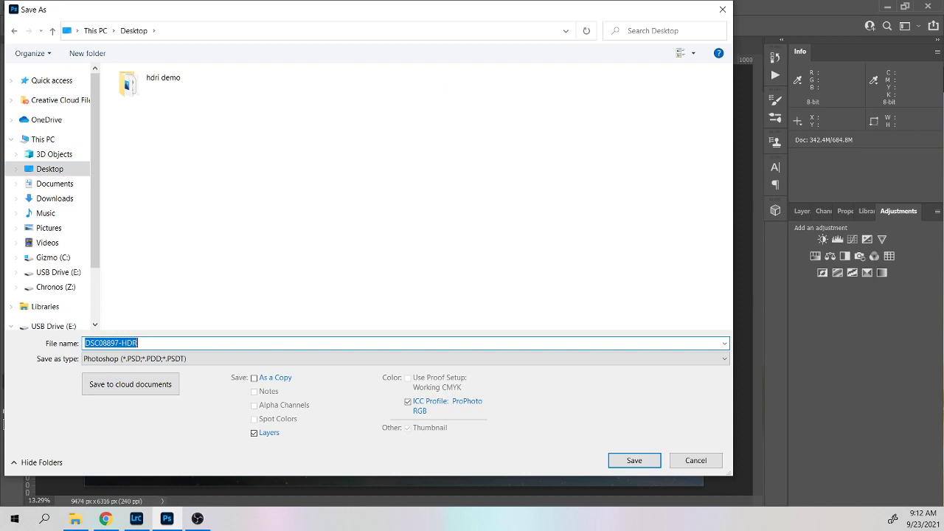
pyautogui.click(3, 424)
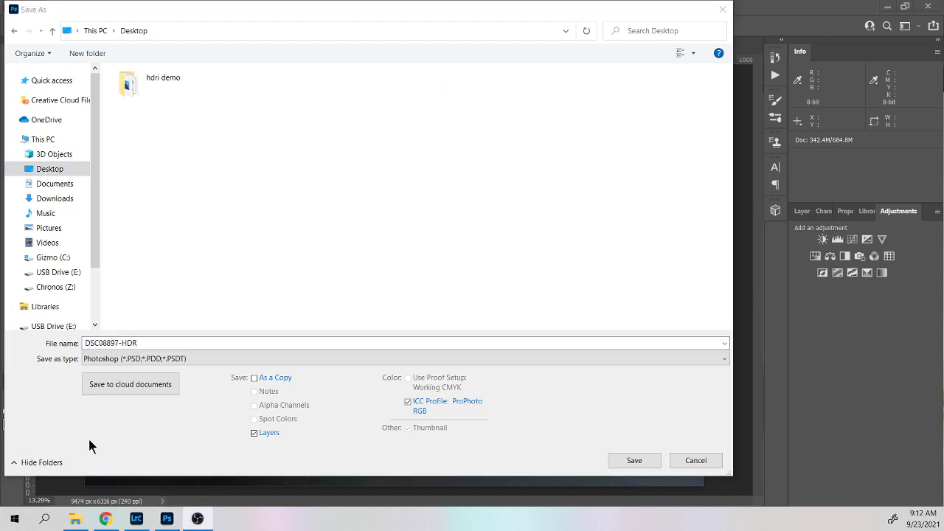
pyautogui.click(154, 342)
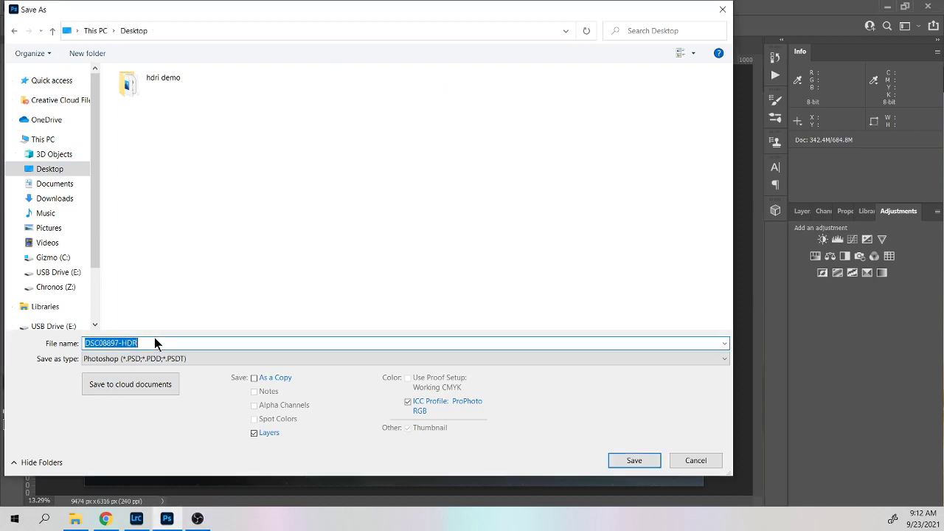
pyautogui.write('HDR')
pyautogui.write('I')
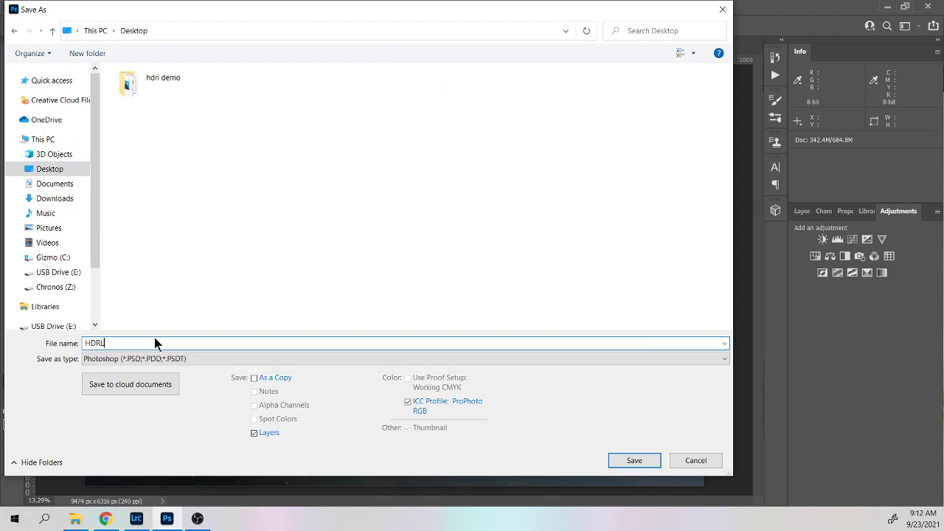
pyautogui.write('ab_Zelinsky_Connor')
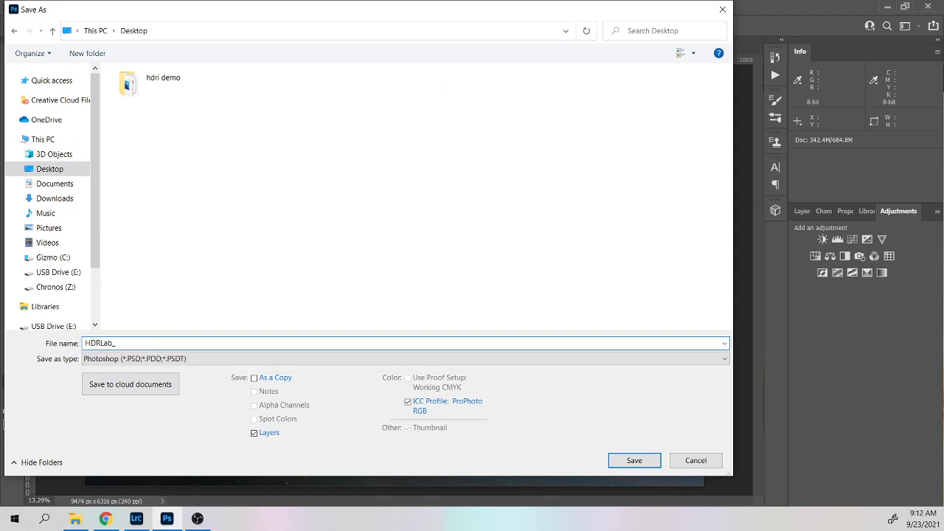